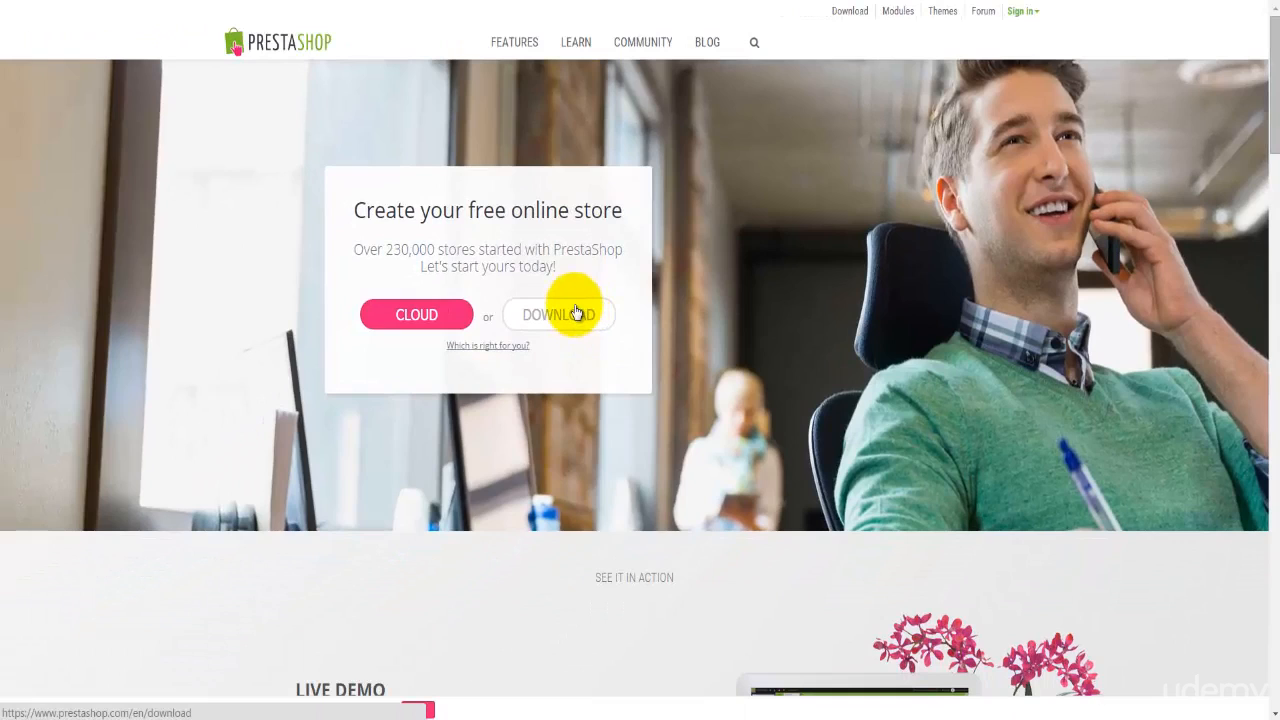
Step: Download PrestaShop v1.6.0.14 from the PrestaShop website
click(577, 323)
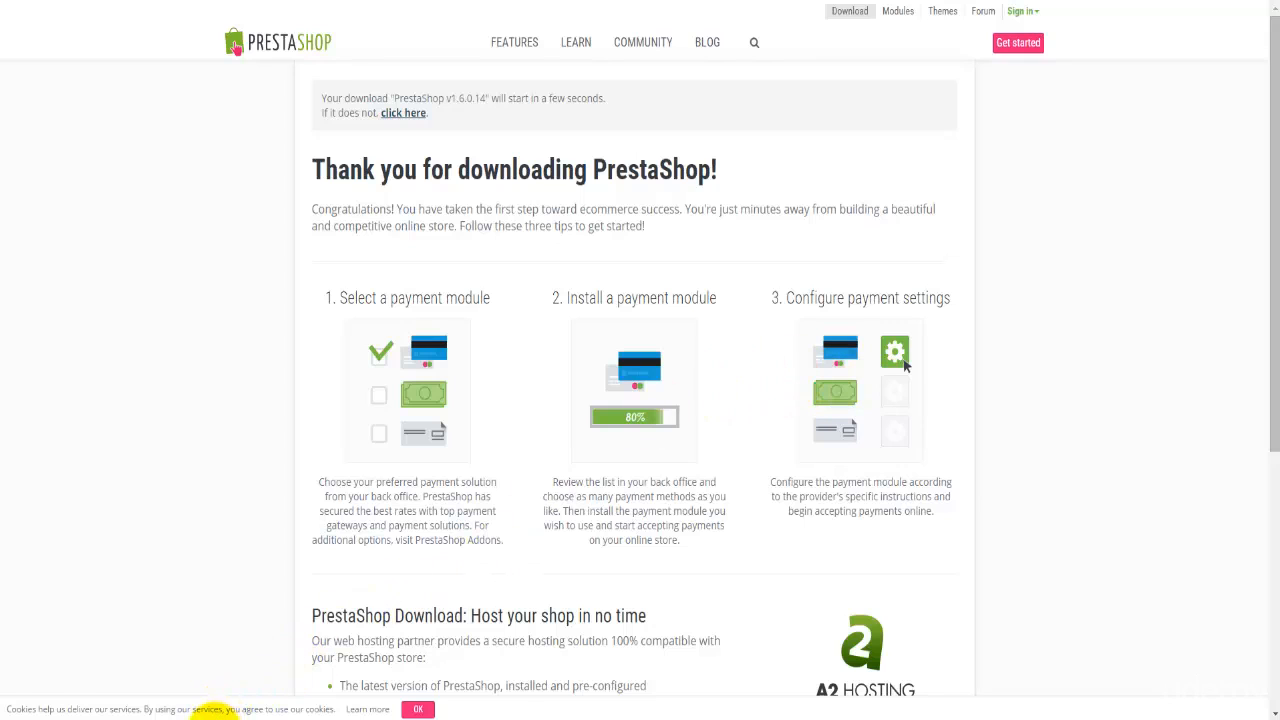
Step: Switch to the Word document and review the noted website, FTP and database details
click(215, 719)
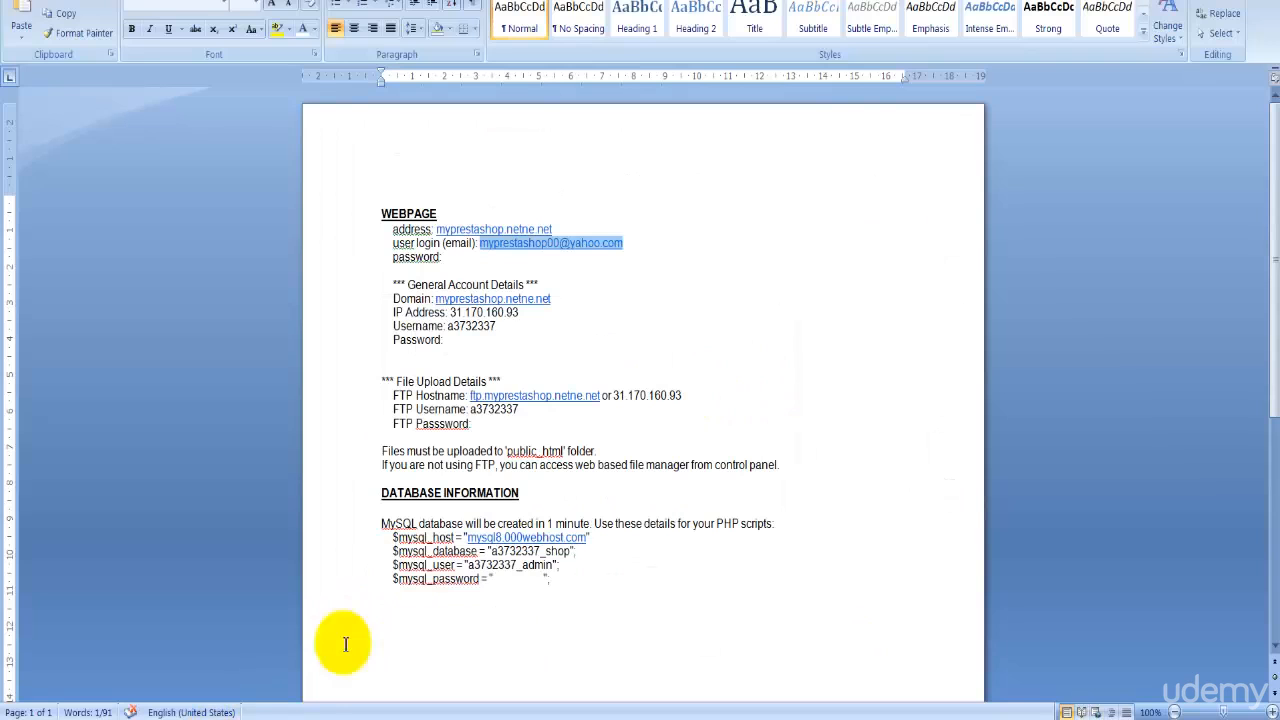
click(705, 319)
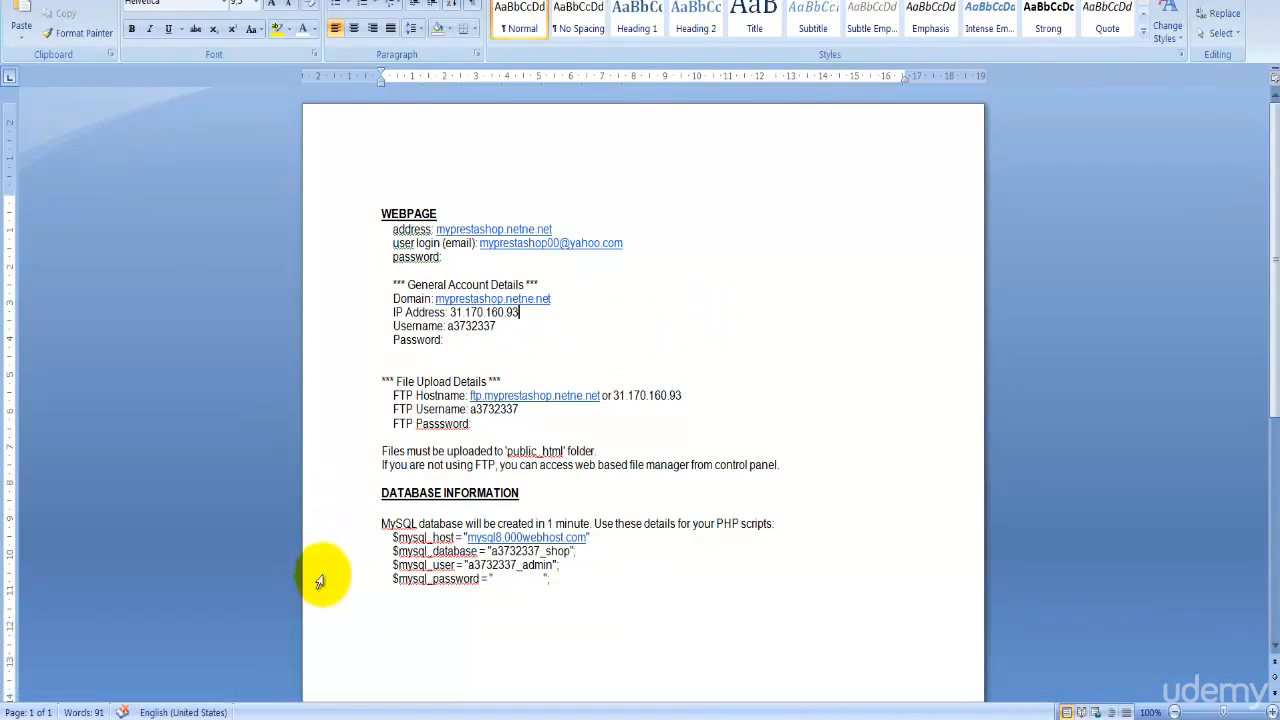
Step: Switch to FileZilla and examine the host, username and password fields used for the FTP connection
click(257, 719)
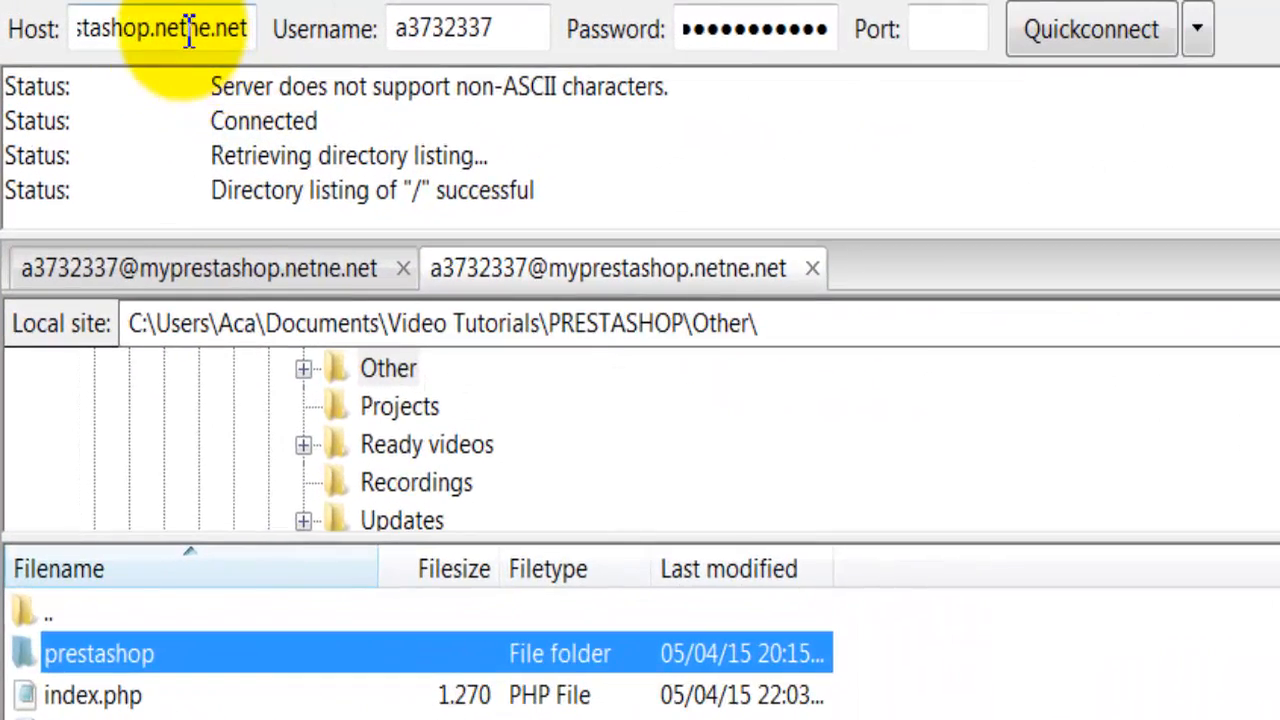
click(186, 30)
click(472, 28)
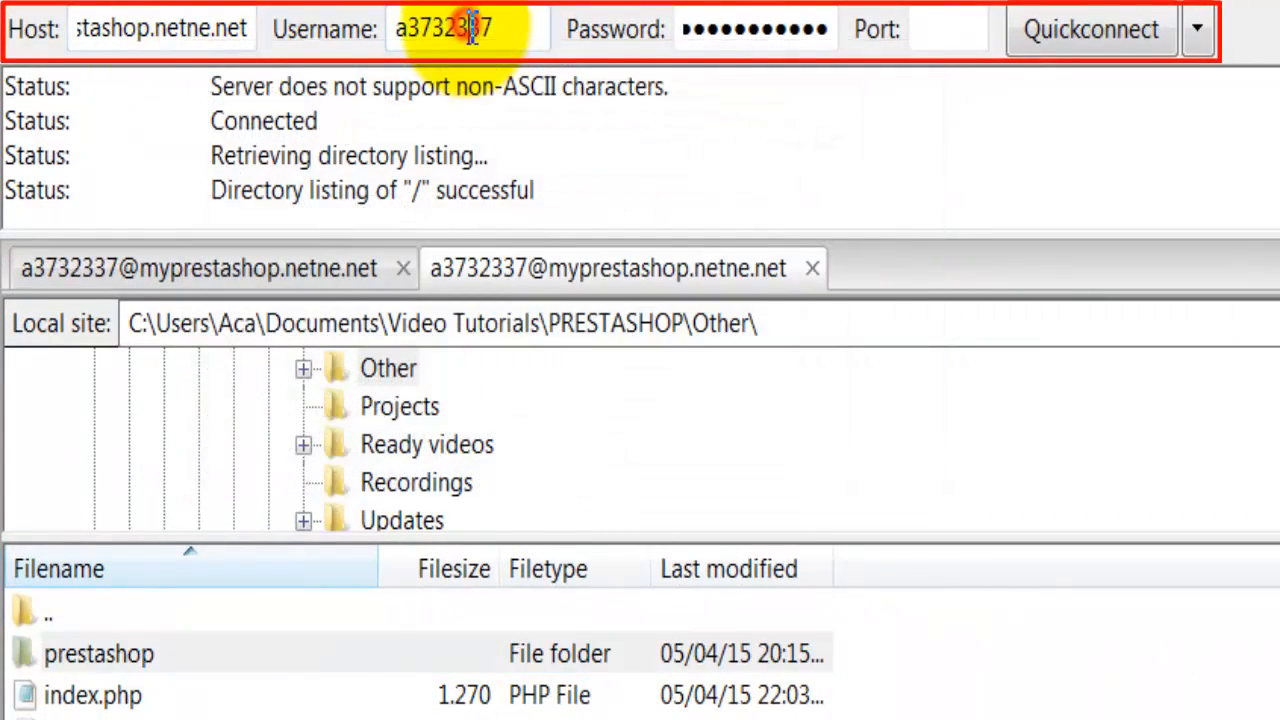
click(727, 36)
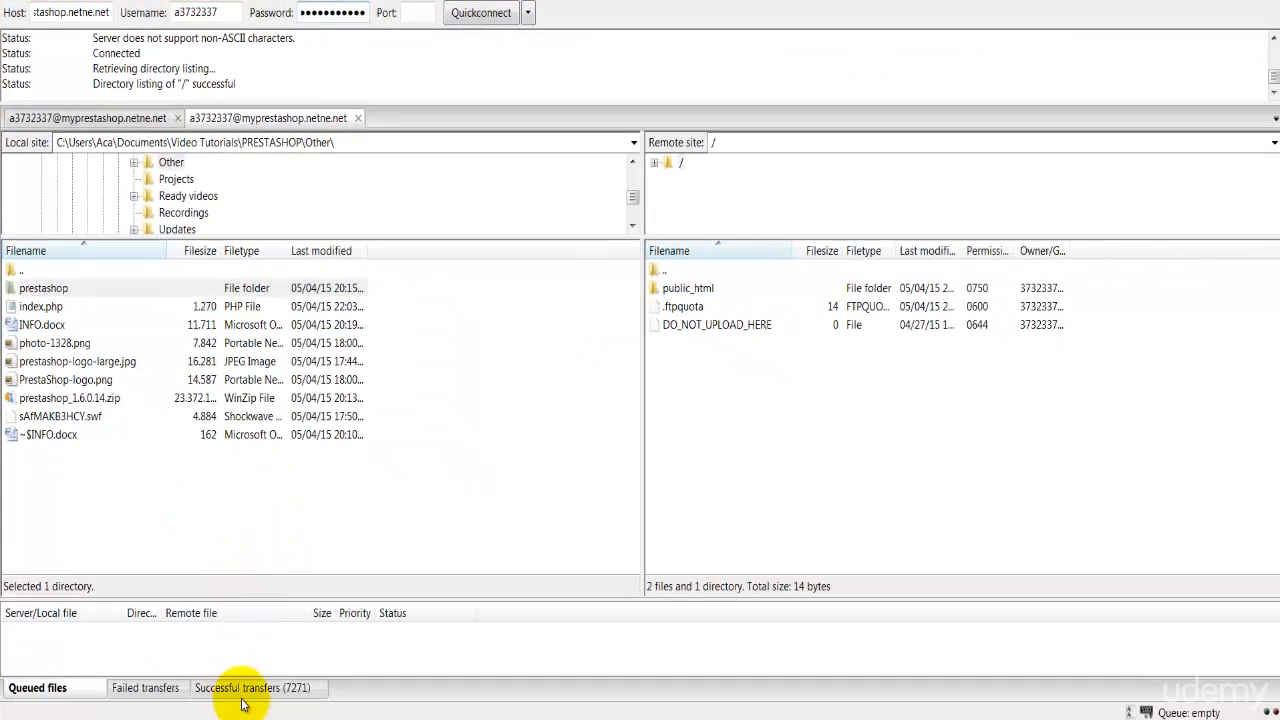
Step: Return to the Word document and review the webpage login, general account and file upload (FTP) details
click(203, 719)
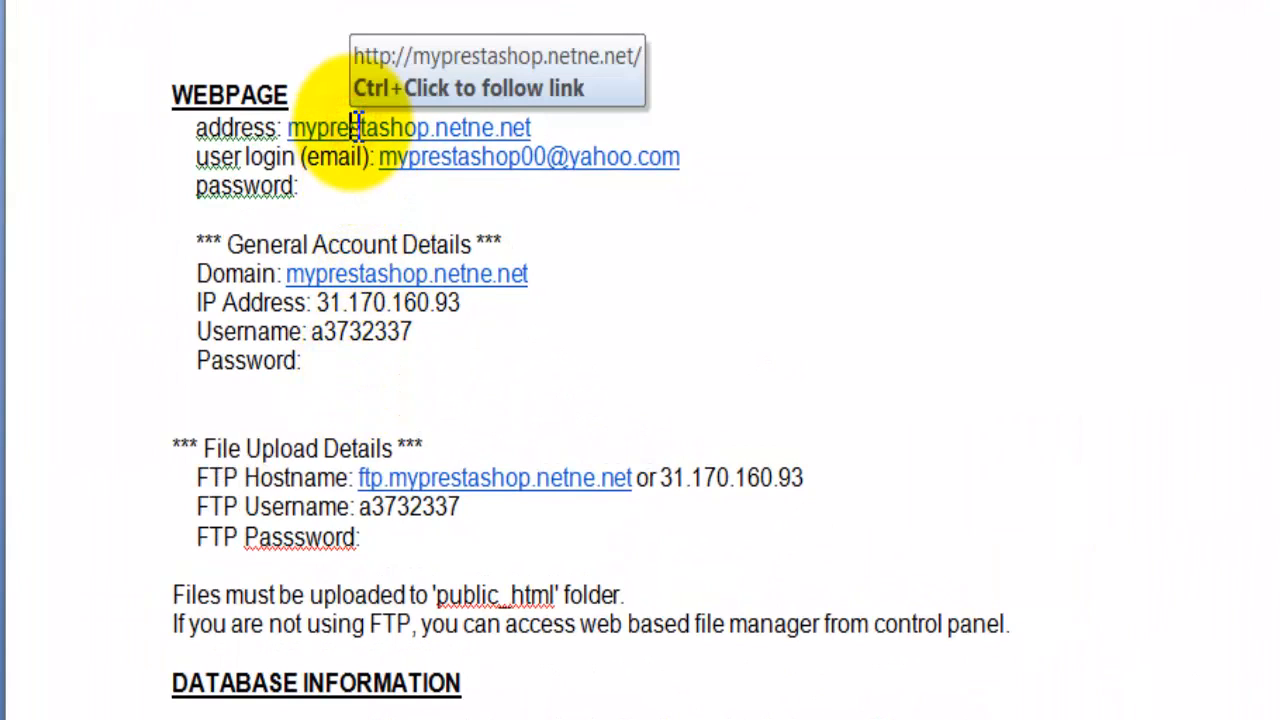
click(375, 160)
click(356, 194)
click(350, 272)
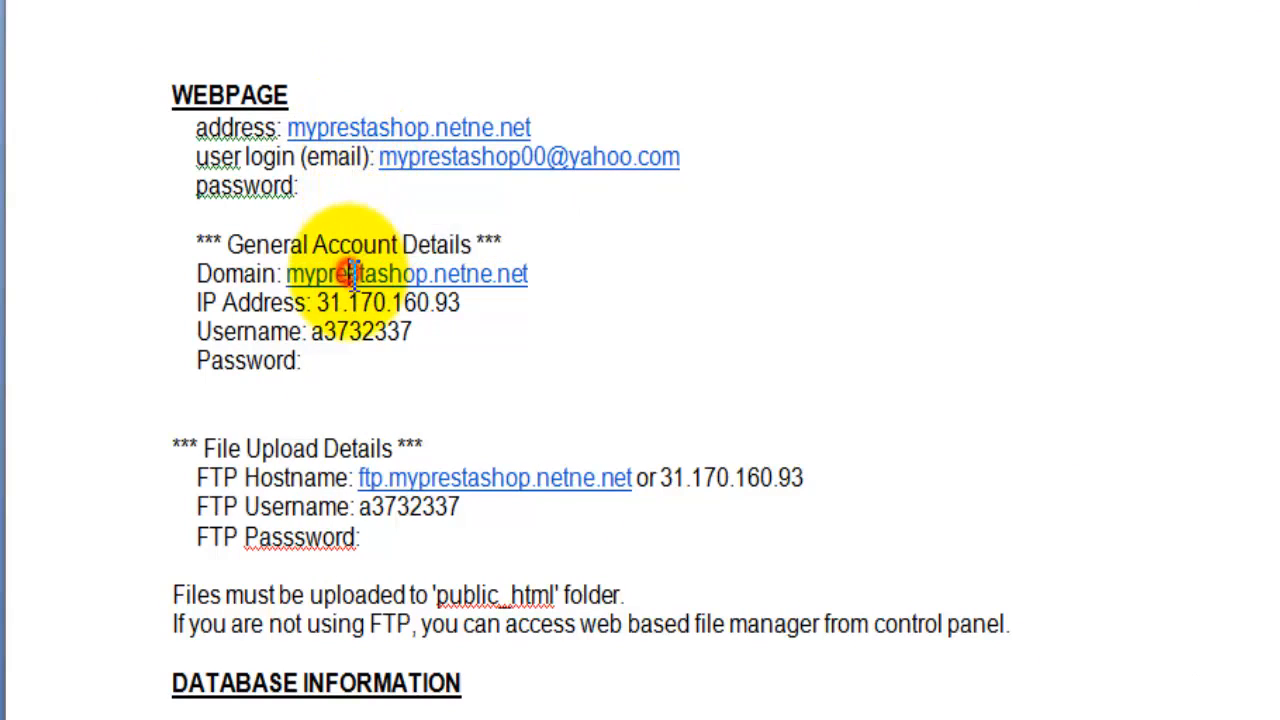
click(330, 362)
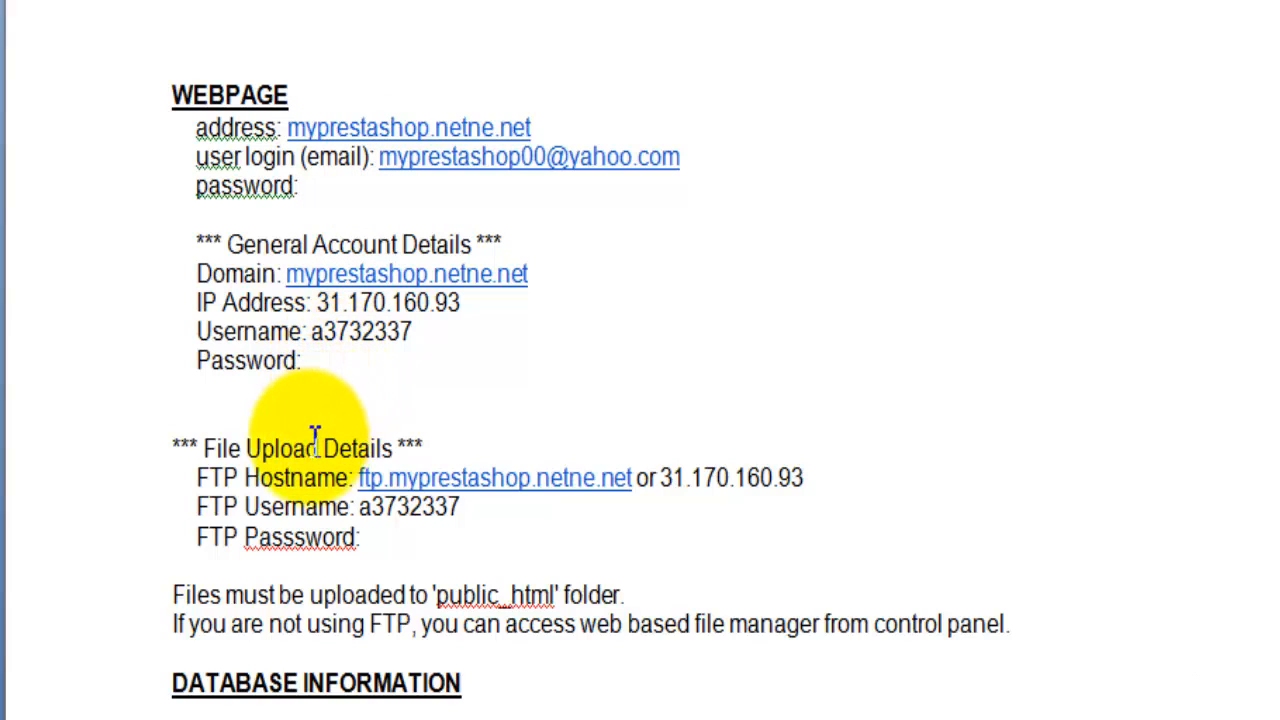
double_click(280, 448)
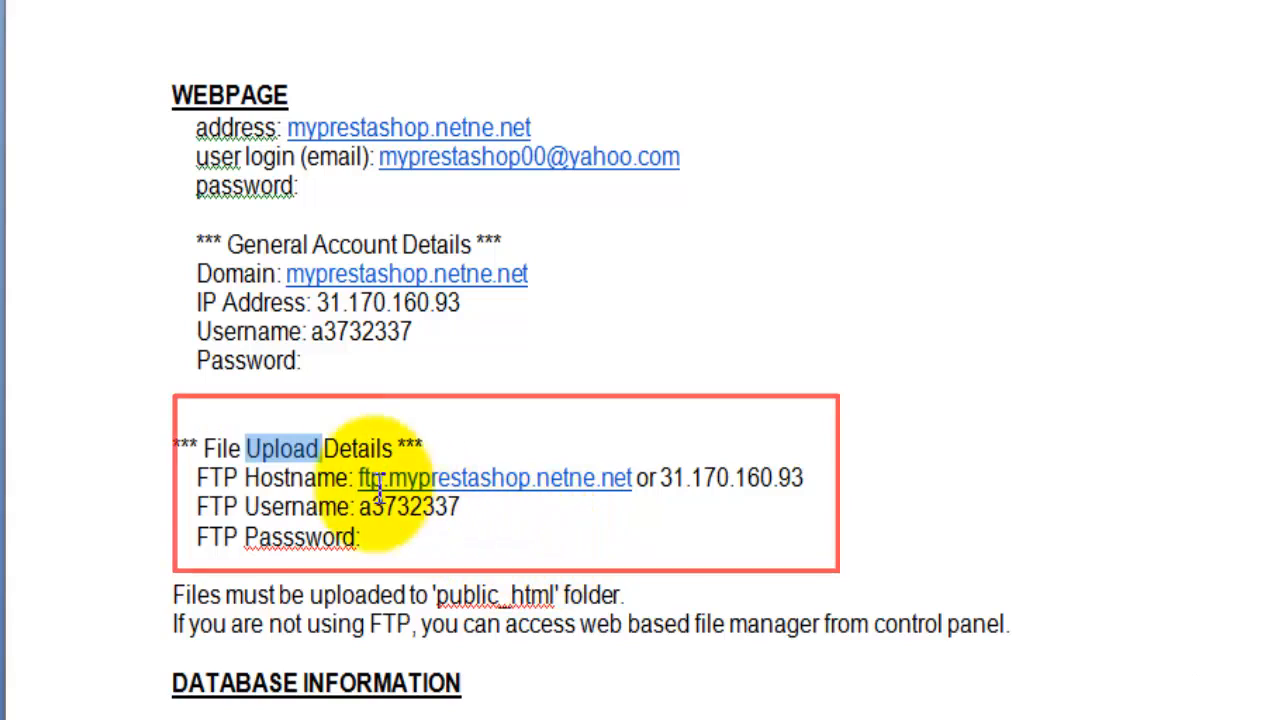
double_click(328, 478)
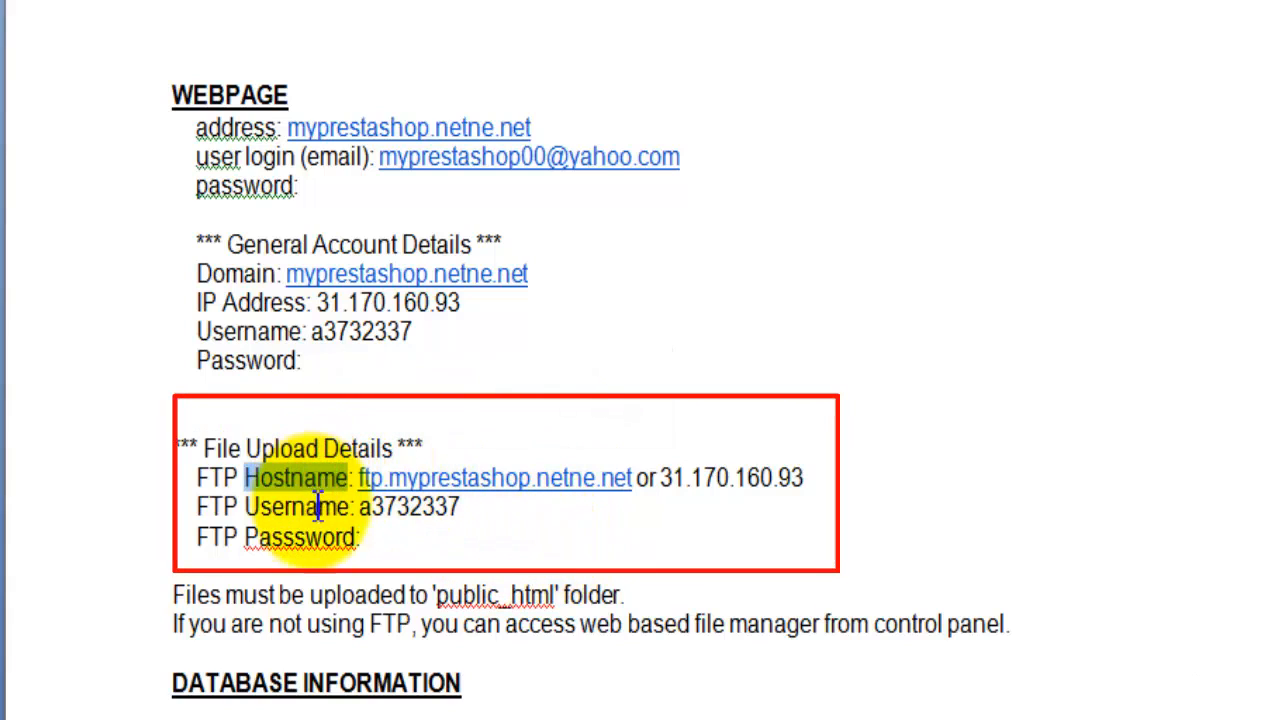
click(365, 537)
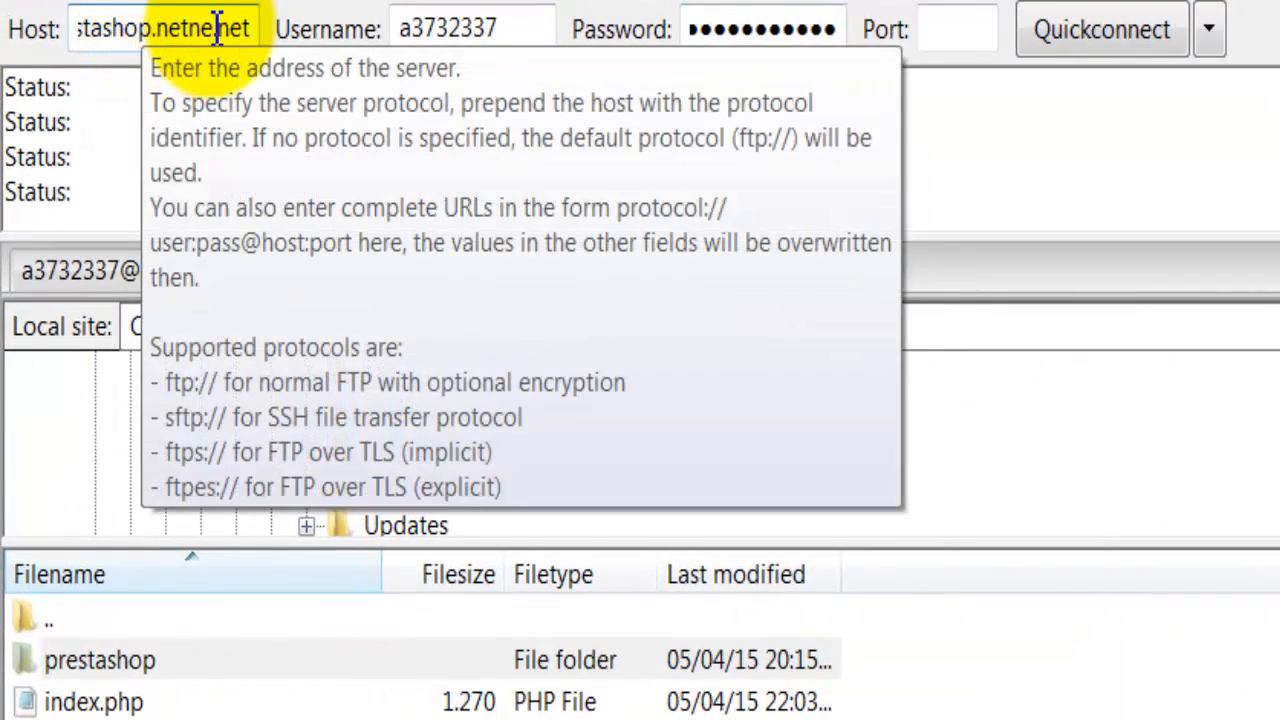
Step: Switch back to FileZilla, check the FTP username field and select the local prestashop folder for upload
click(433, 29)
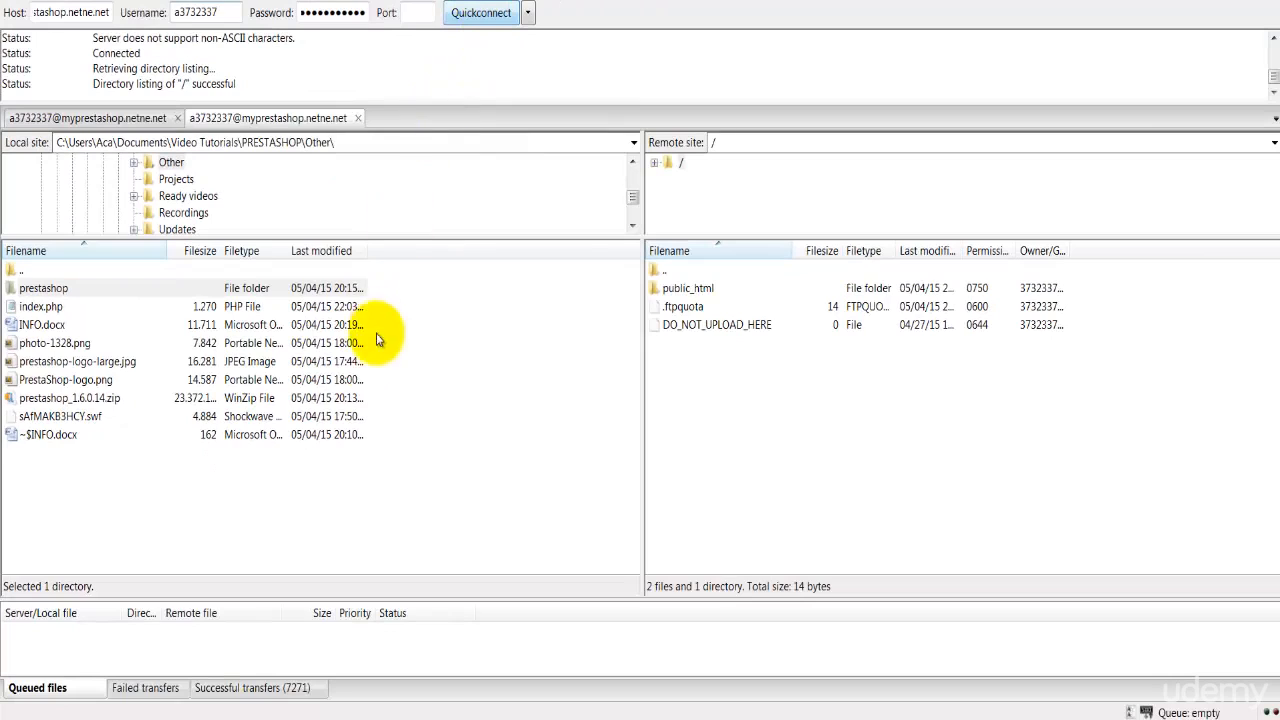
click(52, 288)
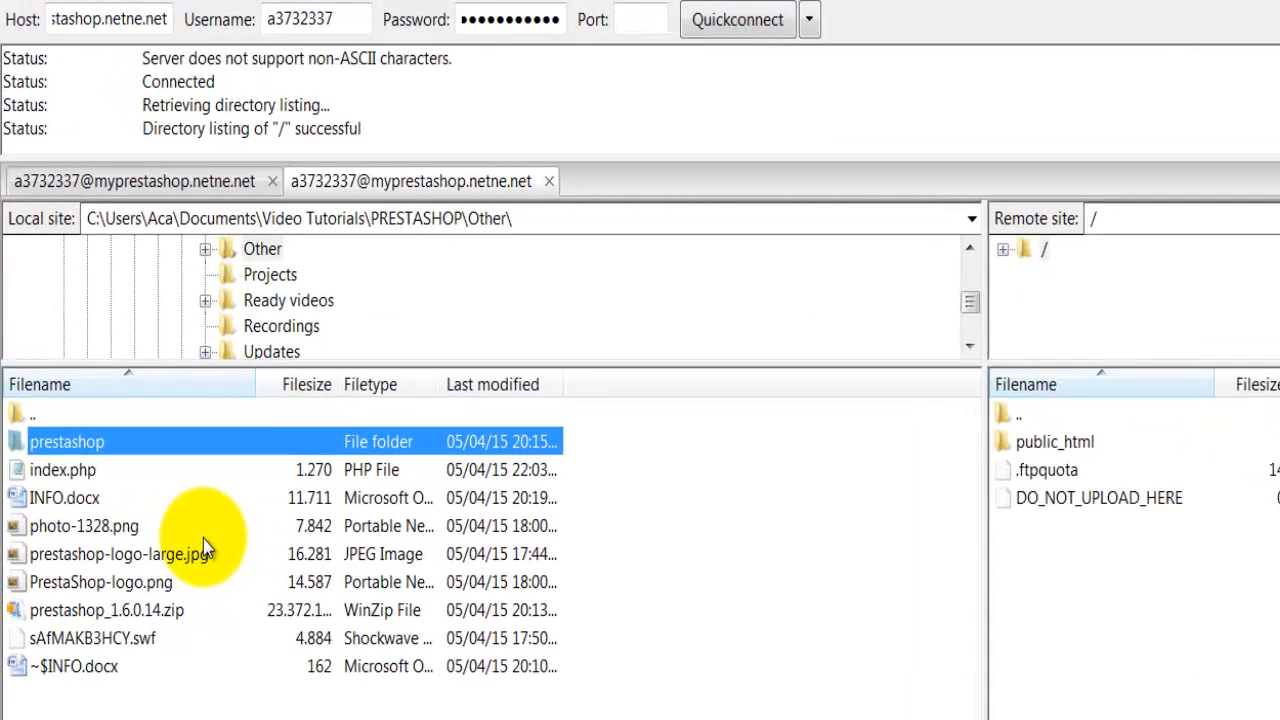
click(121, 446)
drag(121, 446, 791, 521)
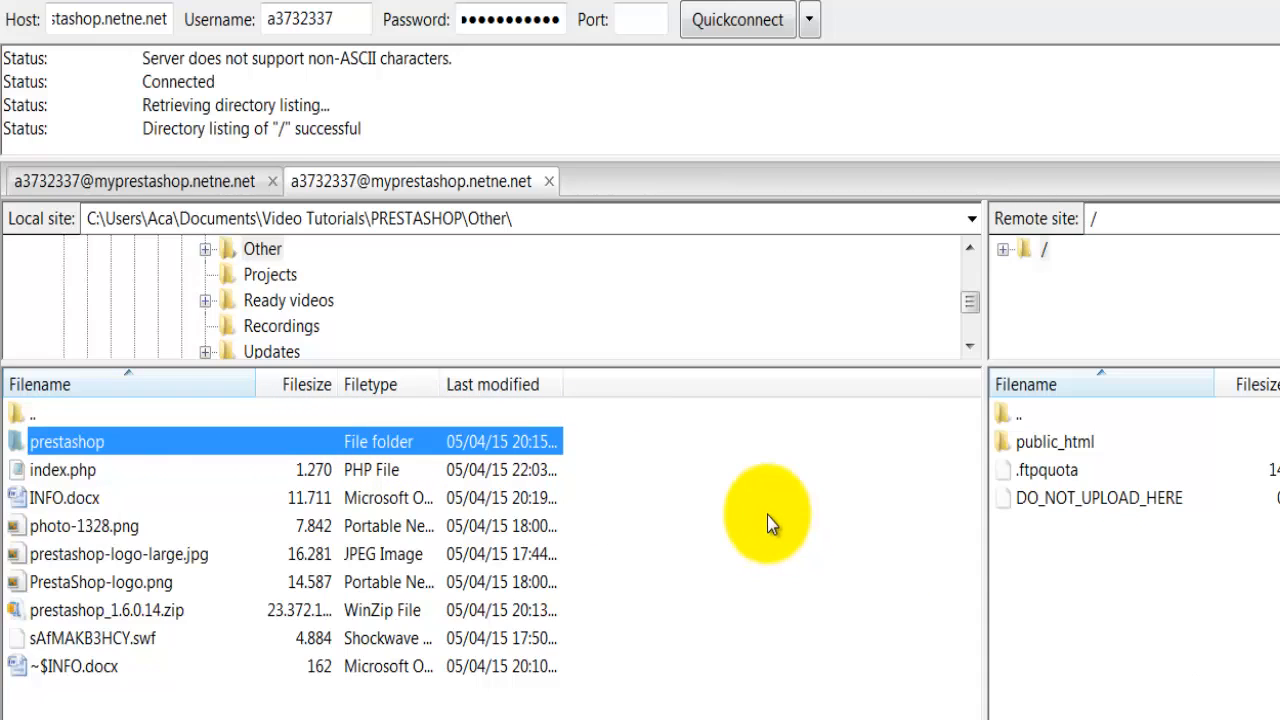
Step: Open the public_html folder on the remote site and try to upload the local prestashop folder into it
double_click(1043, 441)
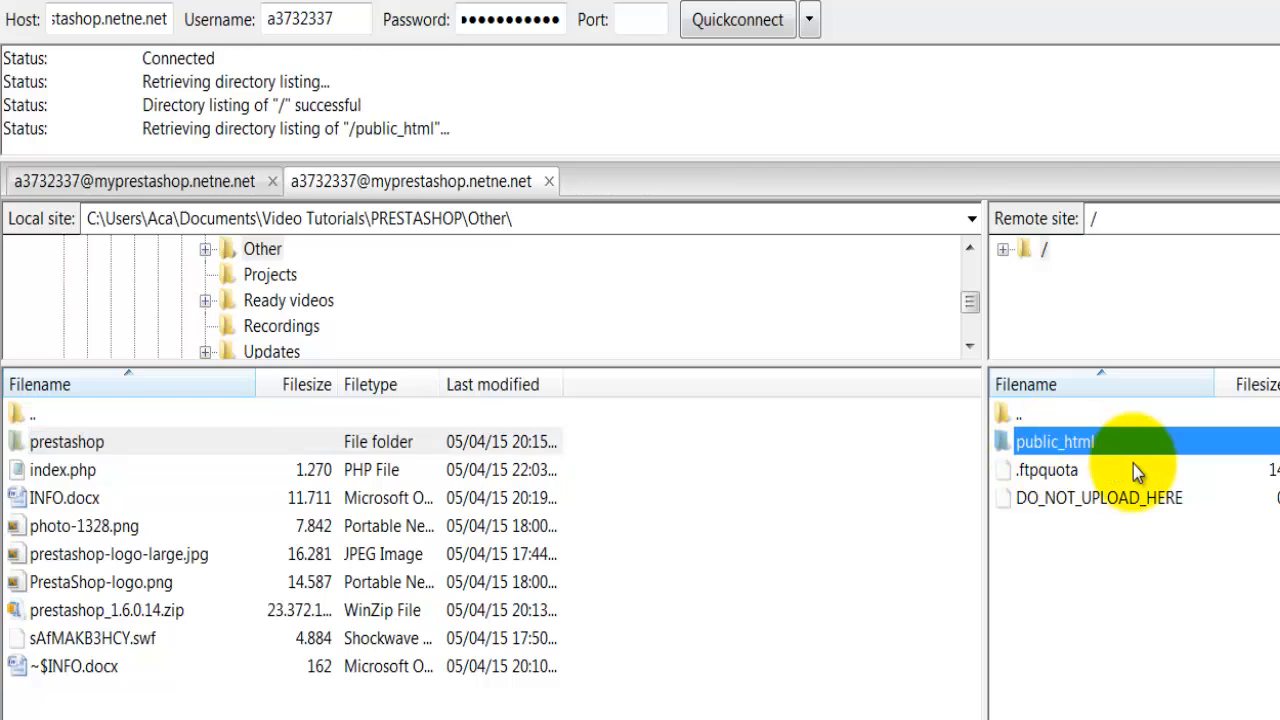
click(88, 443)
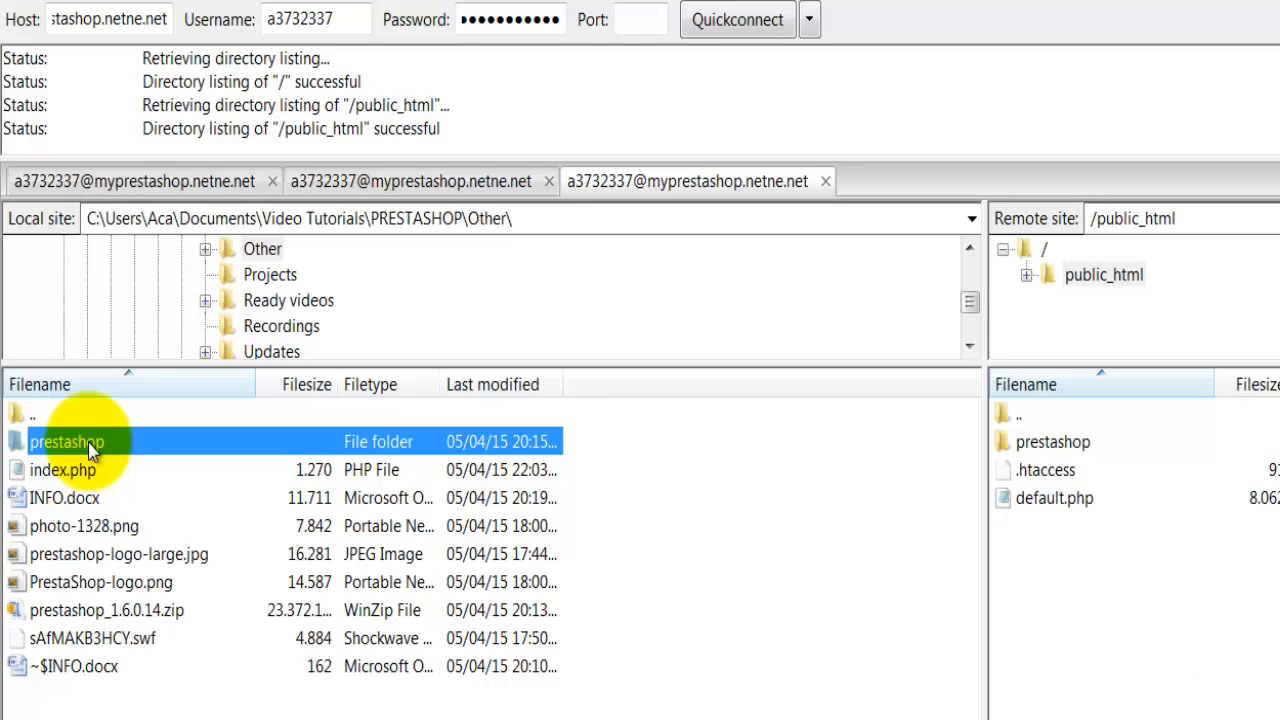
drag(88, 442, 755, 538)
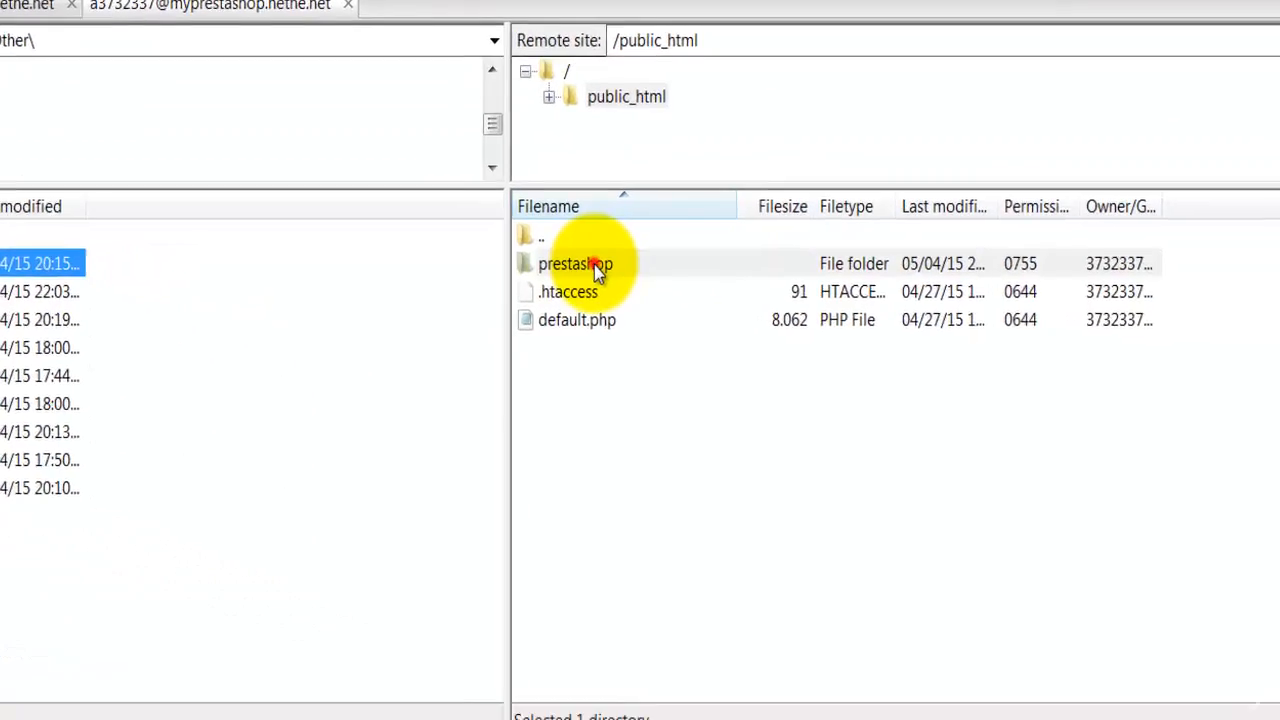
Step: Open the prestashop folder on the remote site and examine its uploaded folders and files
click(940, 395)
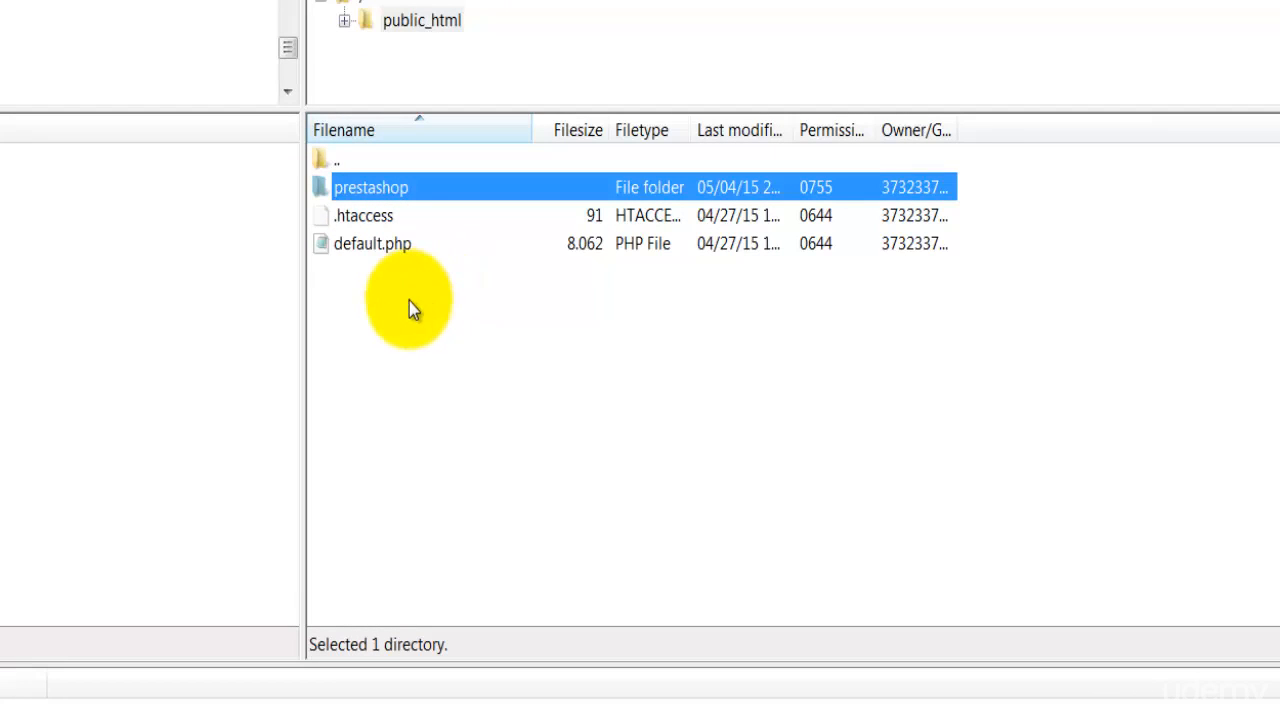
double_click(366, 190)
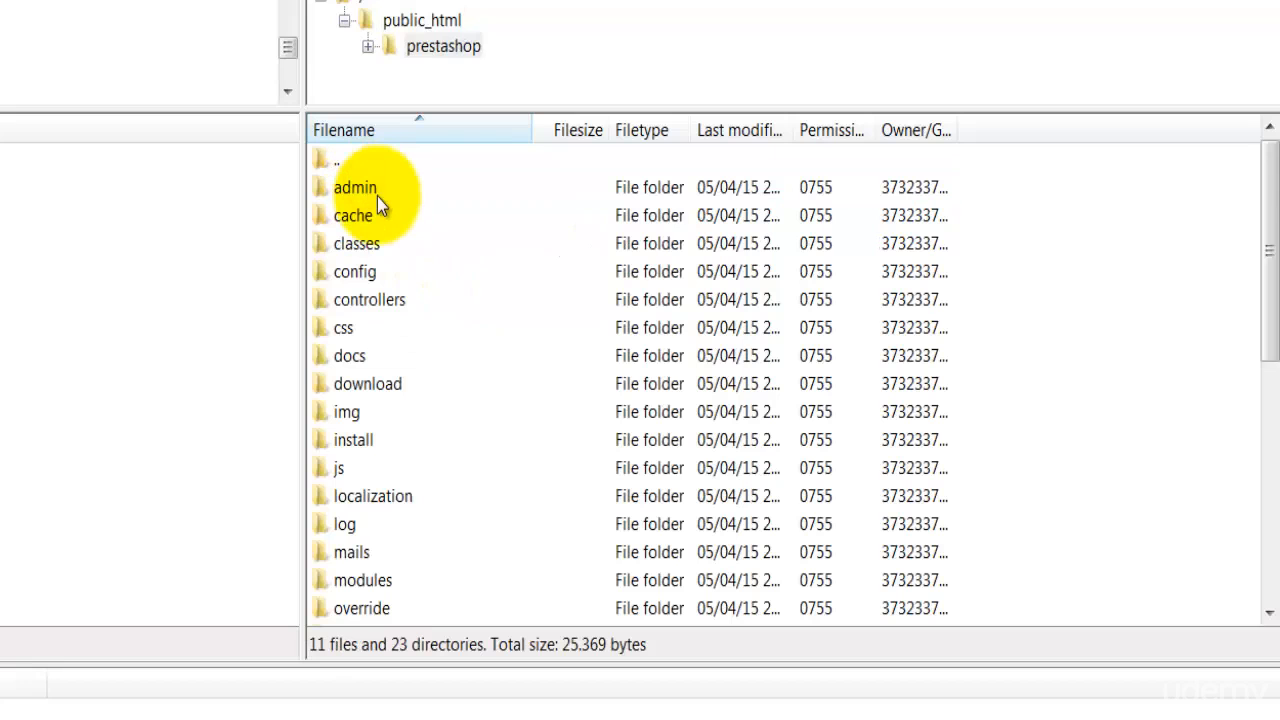
click(384, 507)
scroll(384, 507, down, 4)
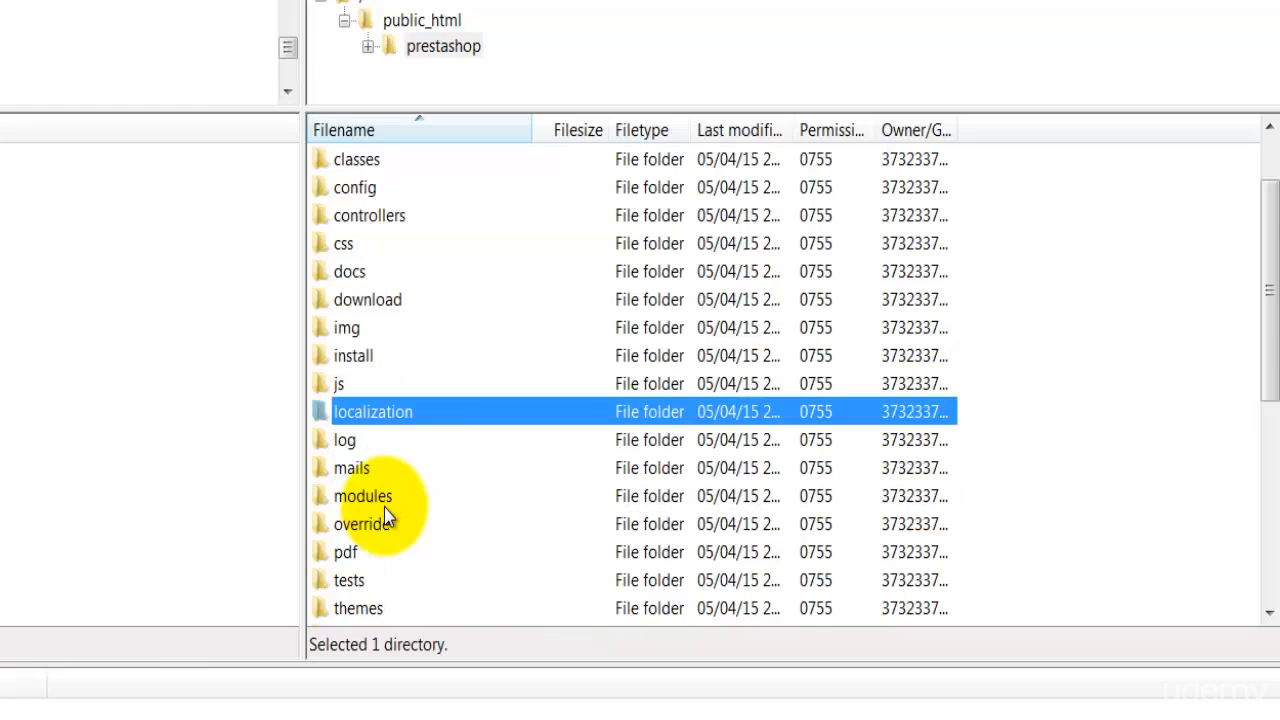
scroll(386, 512, up, 4)
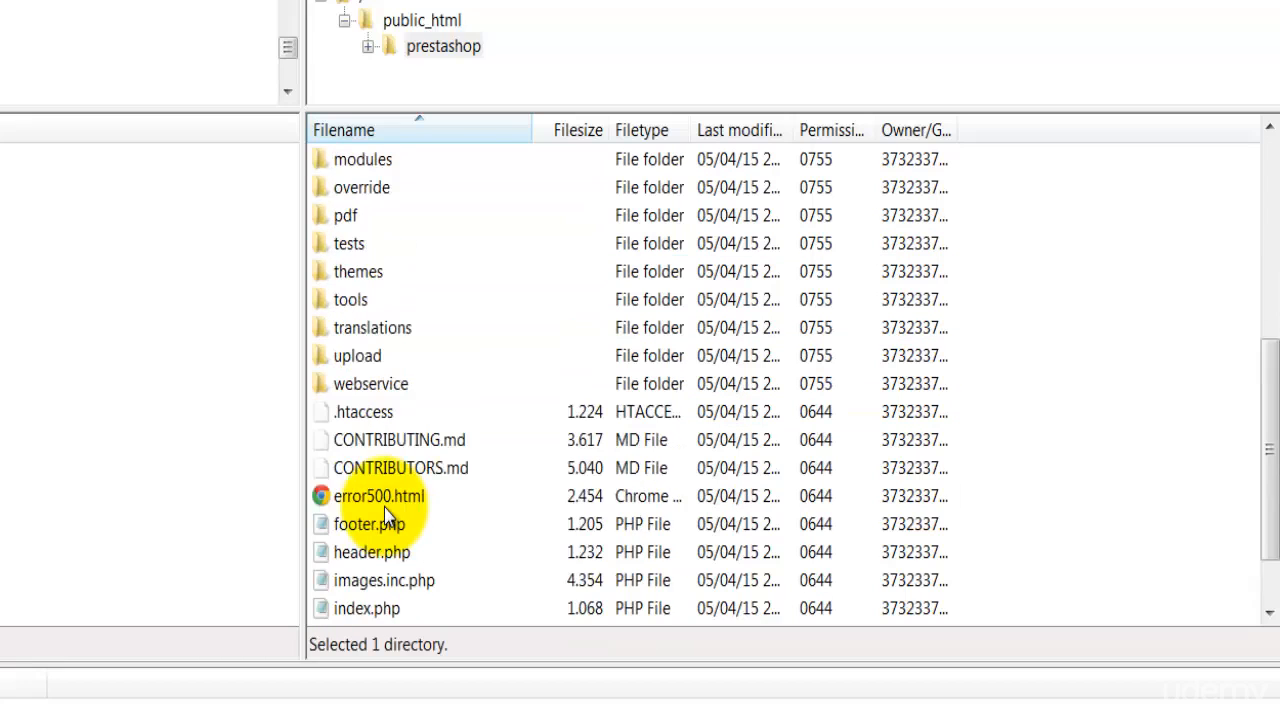
scroll(384, 507, up, 2)
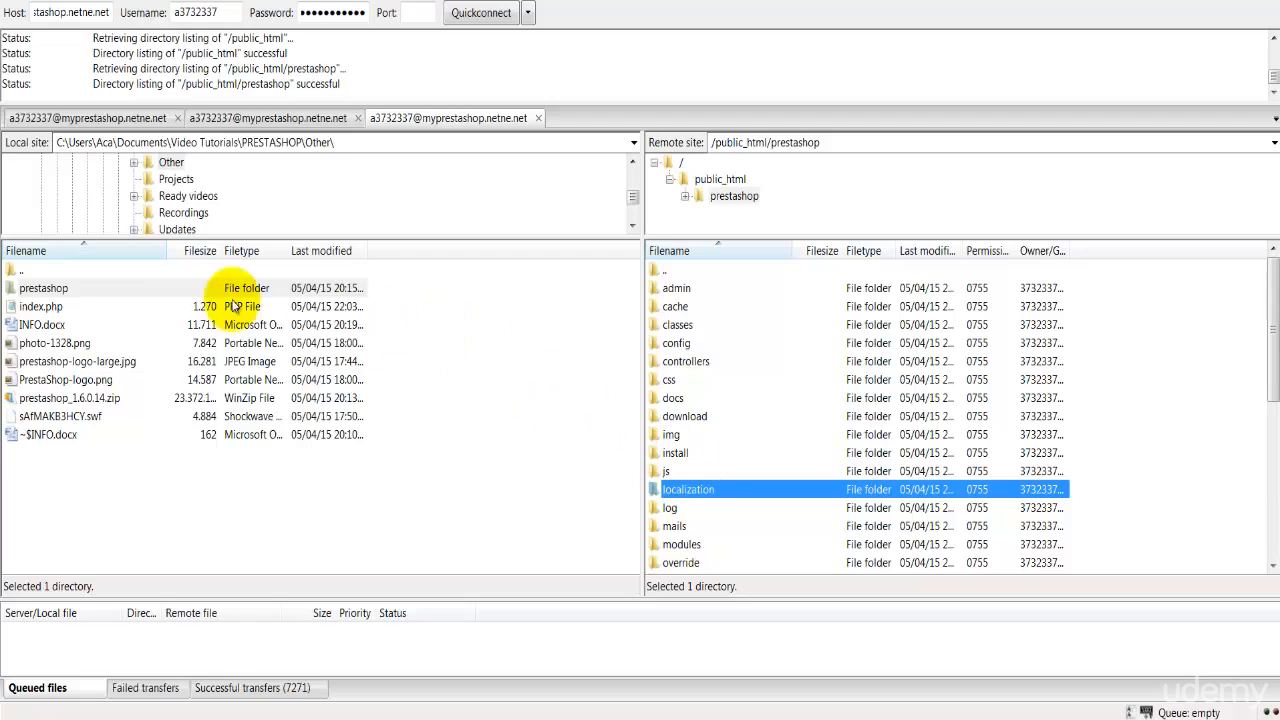
Step: Go back to the public_html folder on the remote site
click(38, 290)
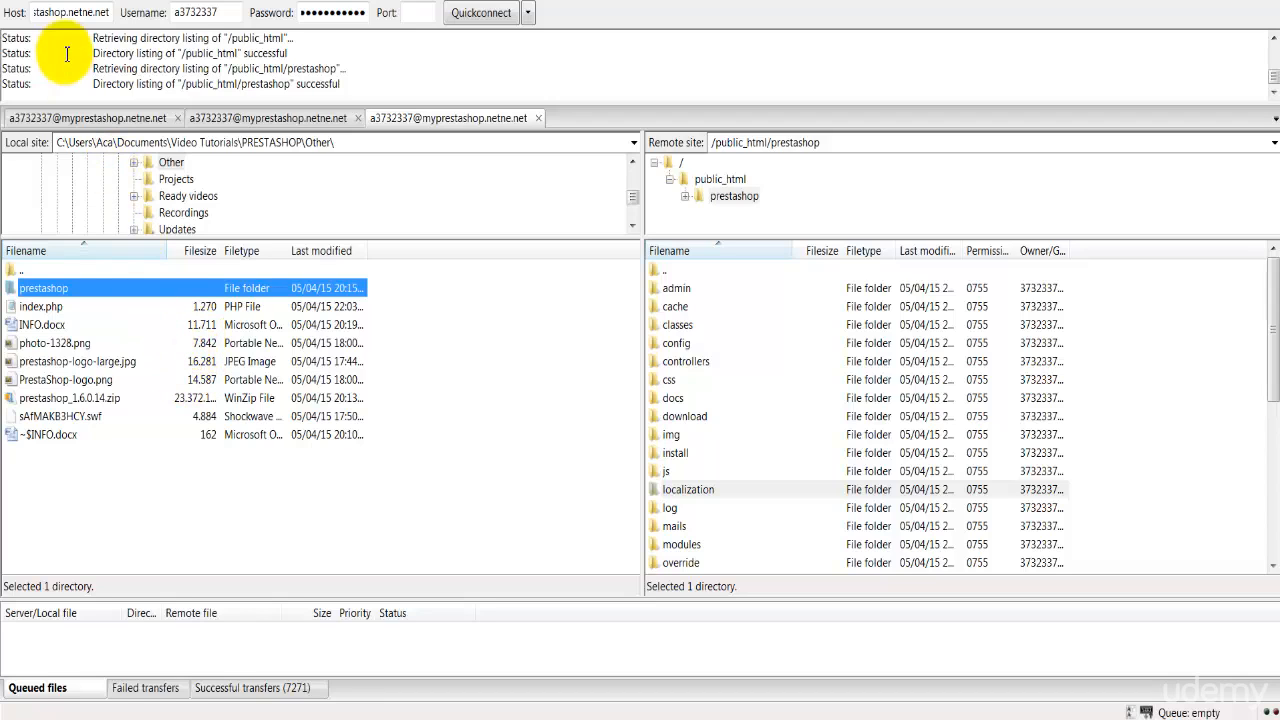
click(65, 12)
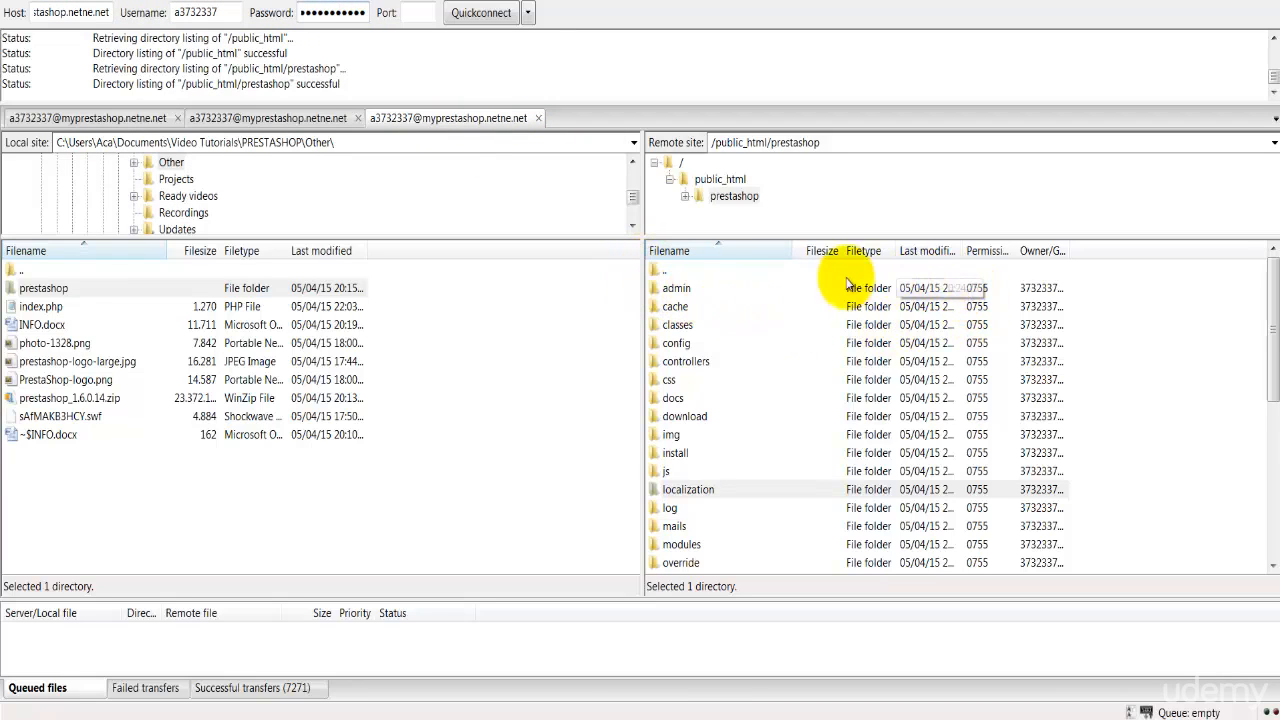
click(700, 181)
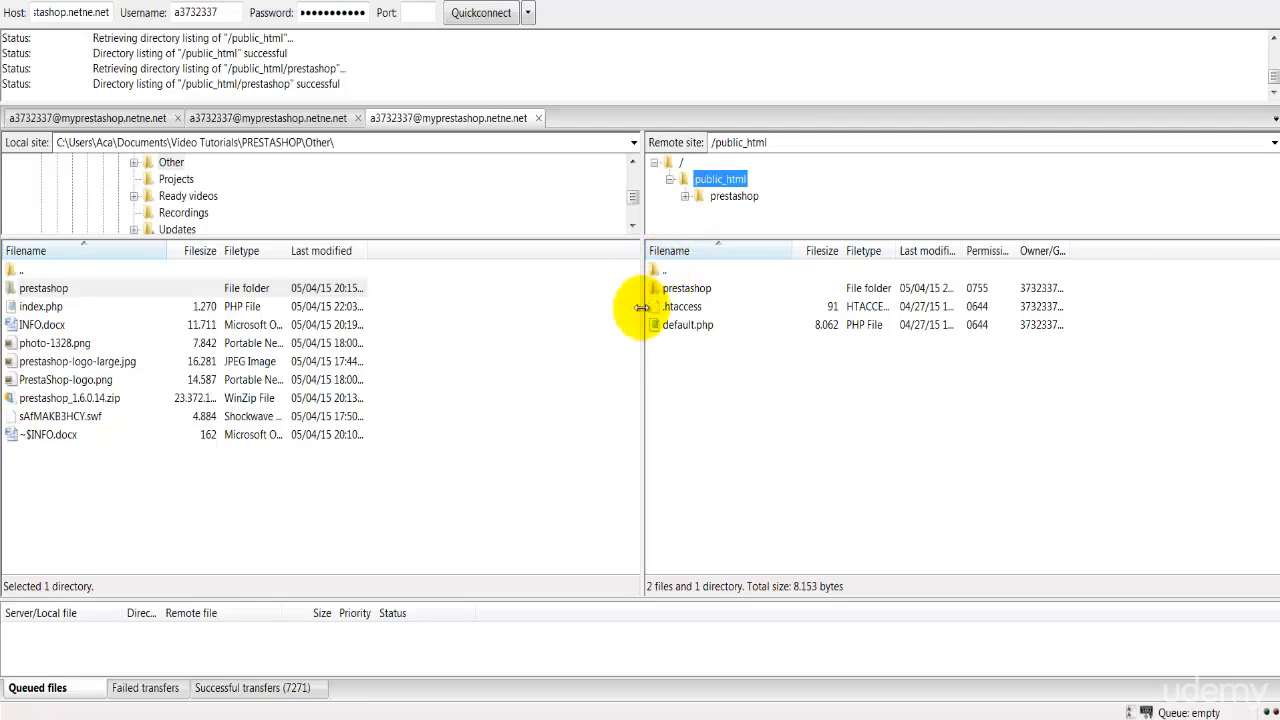
Step: Try to upload the local prestashop folder into the remote public_html folder
click(489, 378)
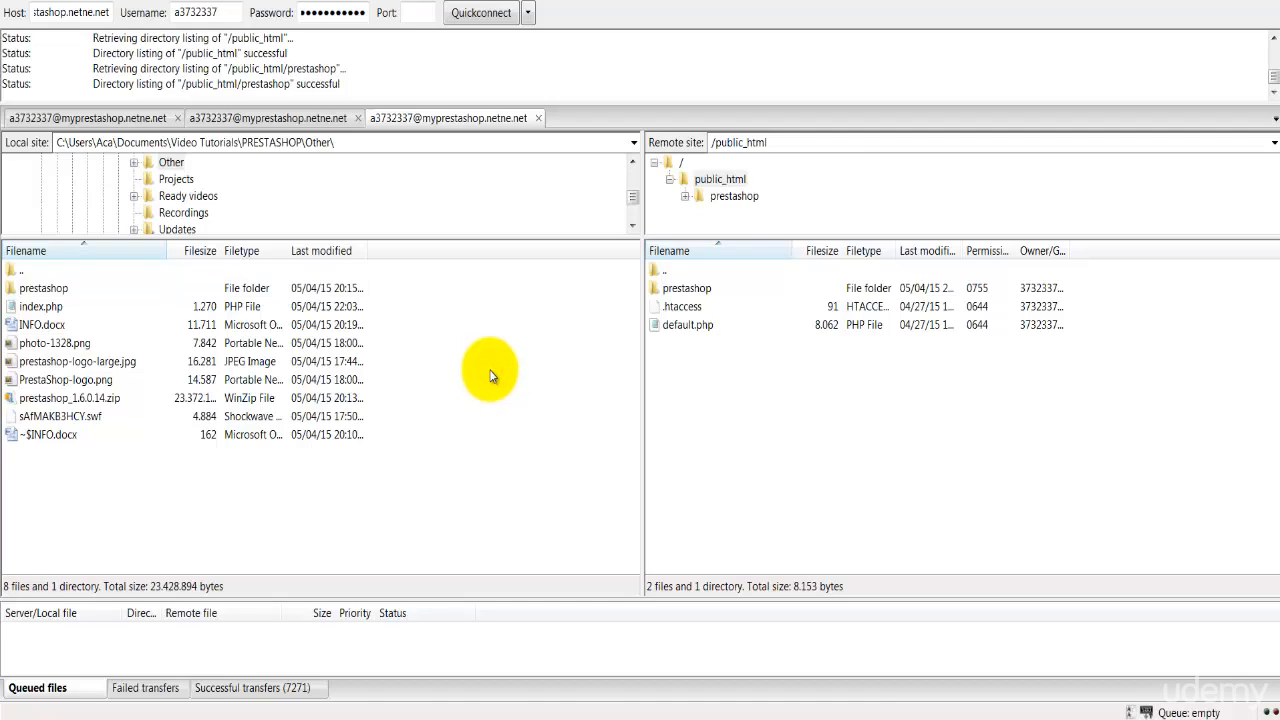
click(58, 288)
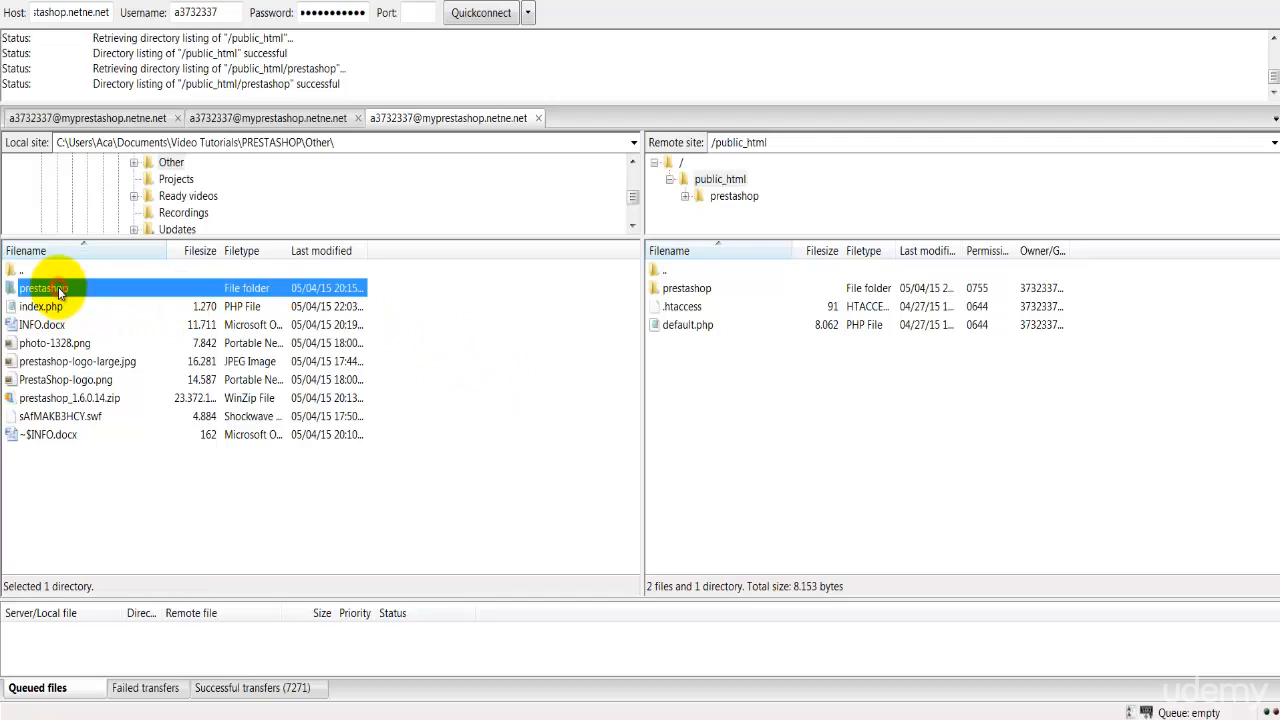
drag(58, 287, 795, 404)
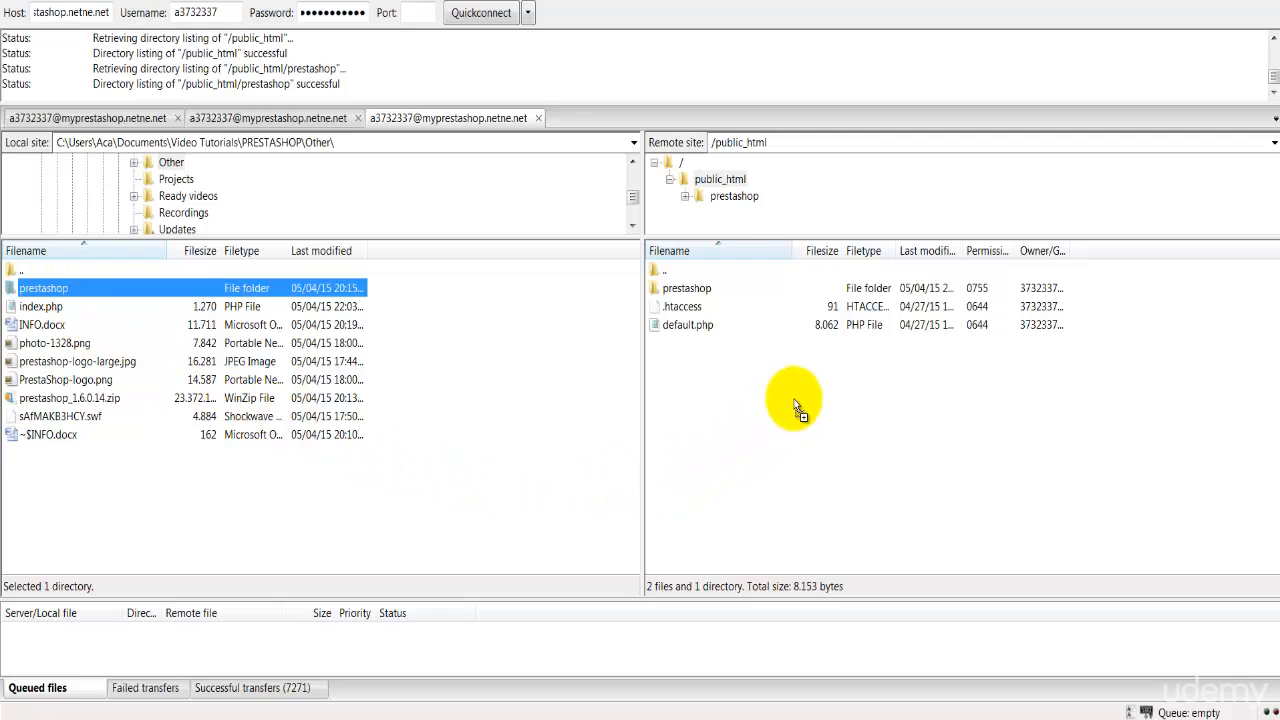
drag(795, 404, 552, 387)
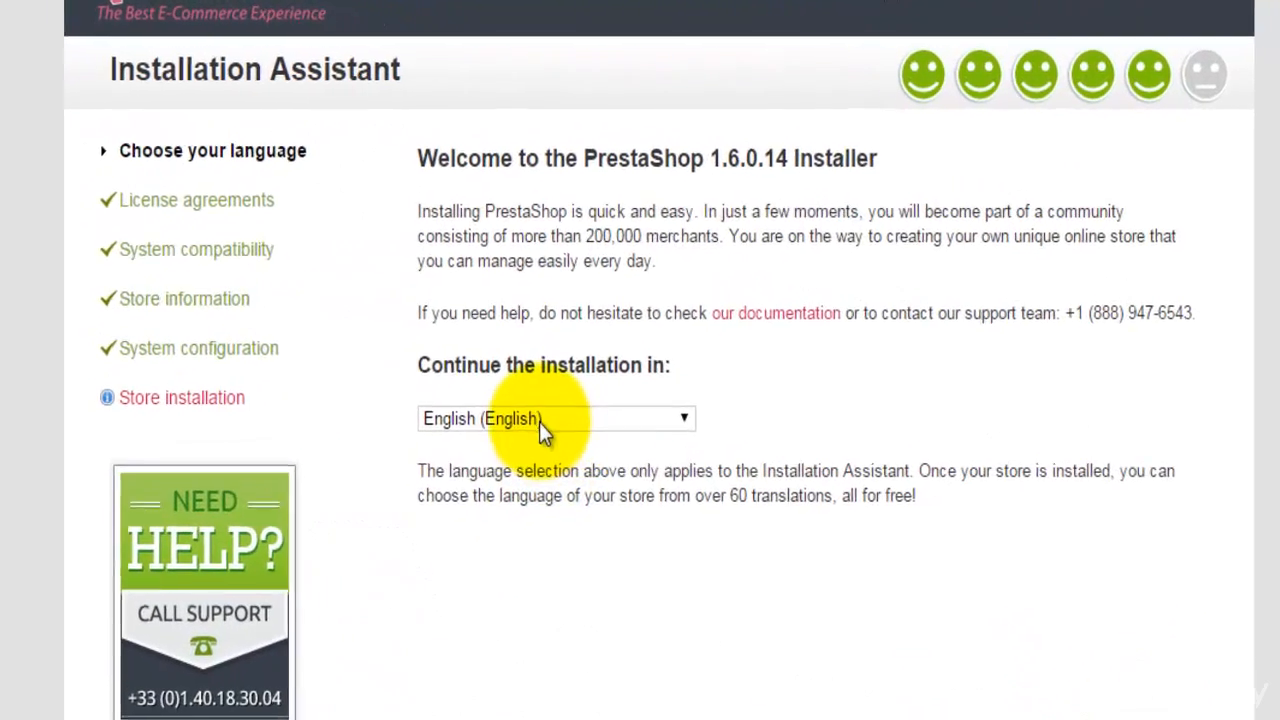
Step: In the PrestaShop installer, keep English as the installation language and continue past the accepted license agreements to the store information
click(575, 267)
click(575, 267)
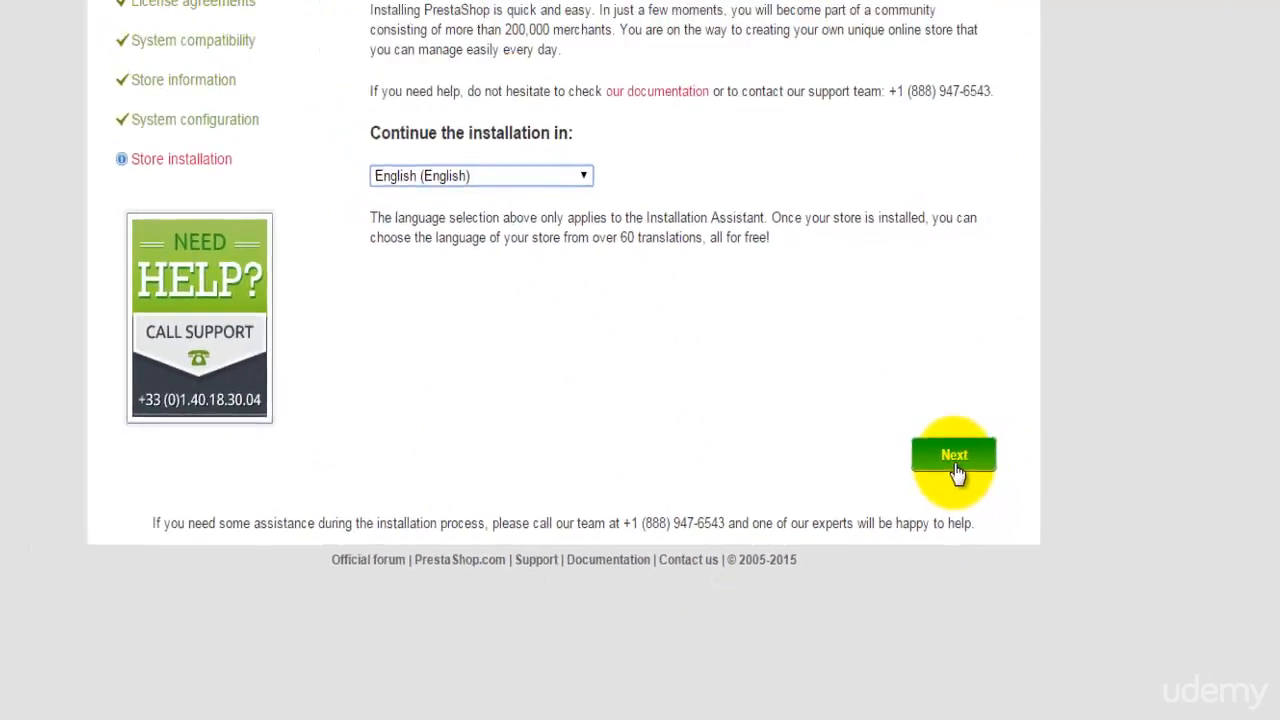
click(955, 462)
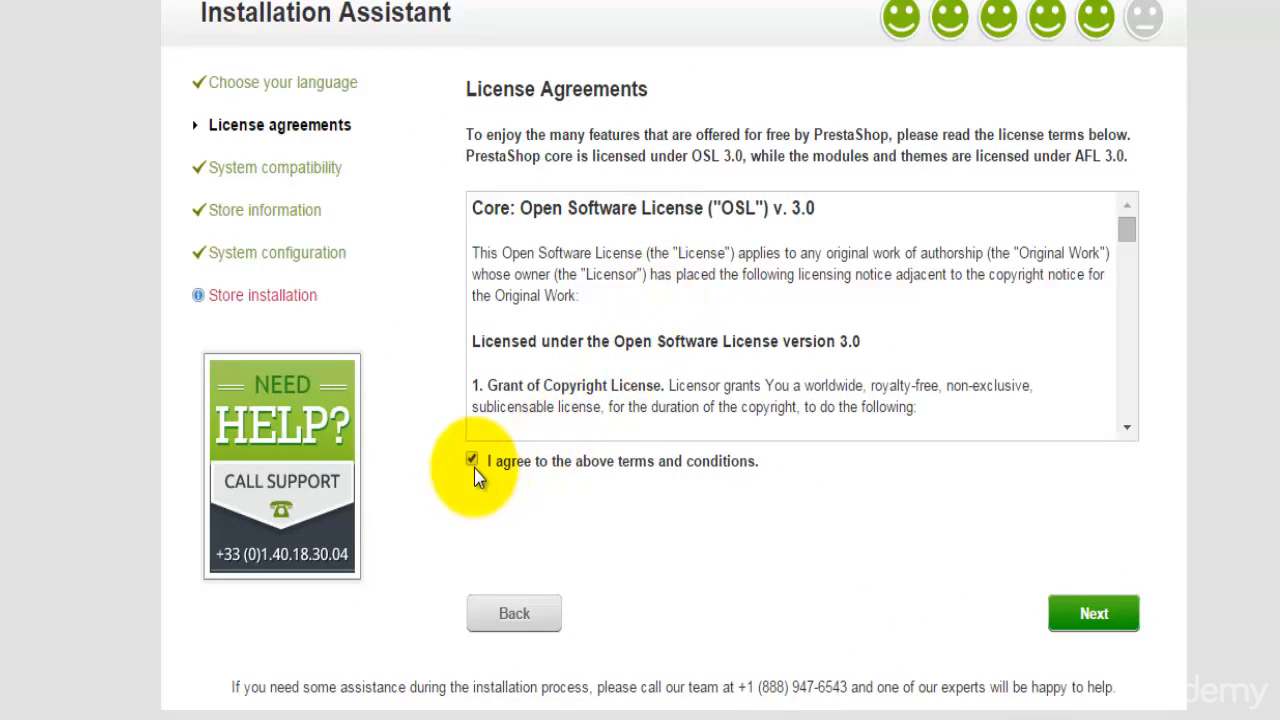
click(1090, 622)
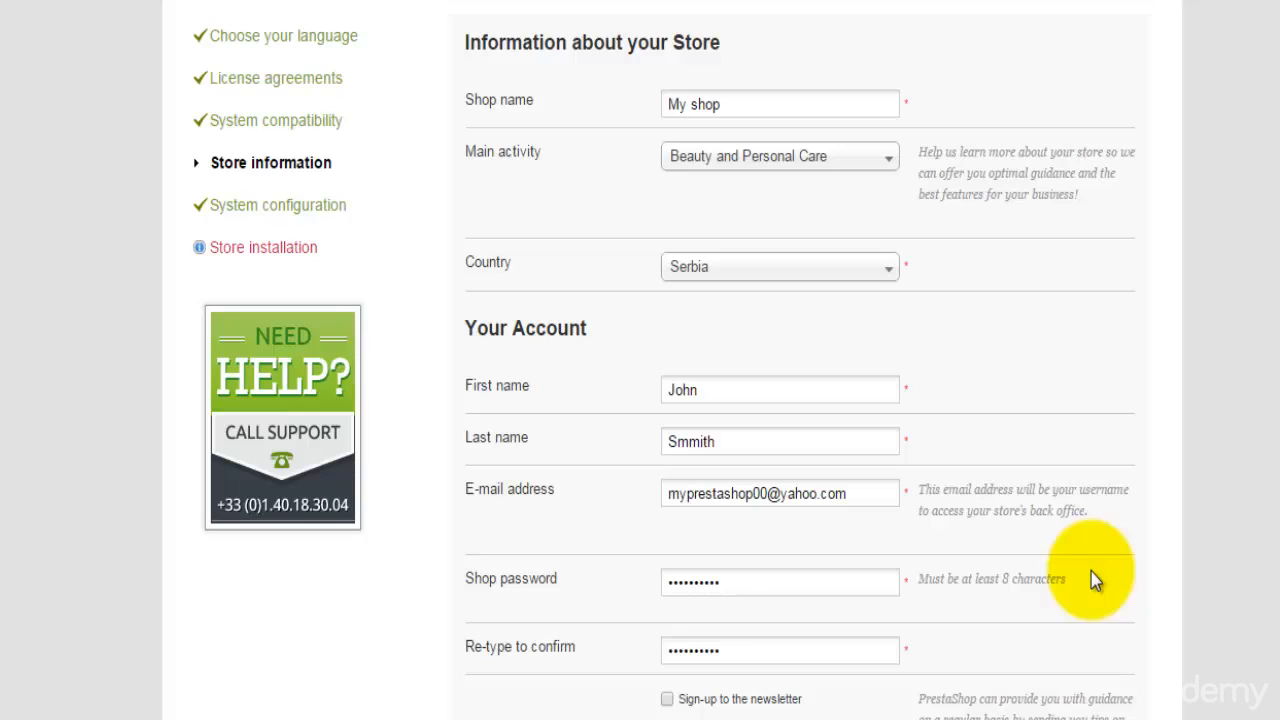
Step: Review the store's details, keeping My shop as the shop name, Beauty and Personal Care as the main activity and Serbia as the country
click(760, 112)
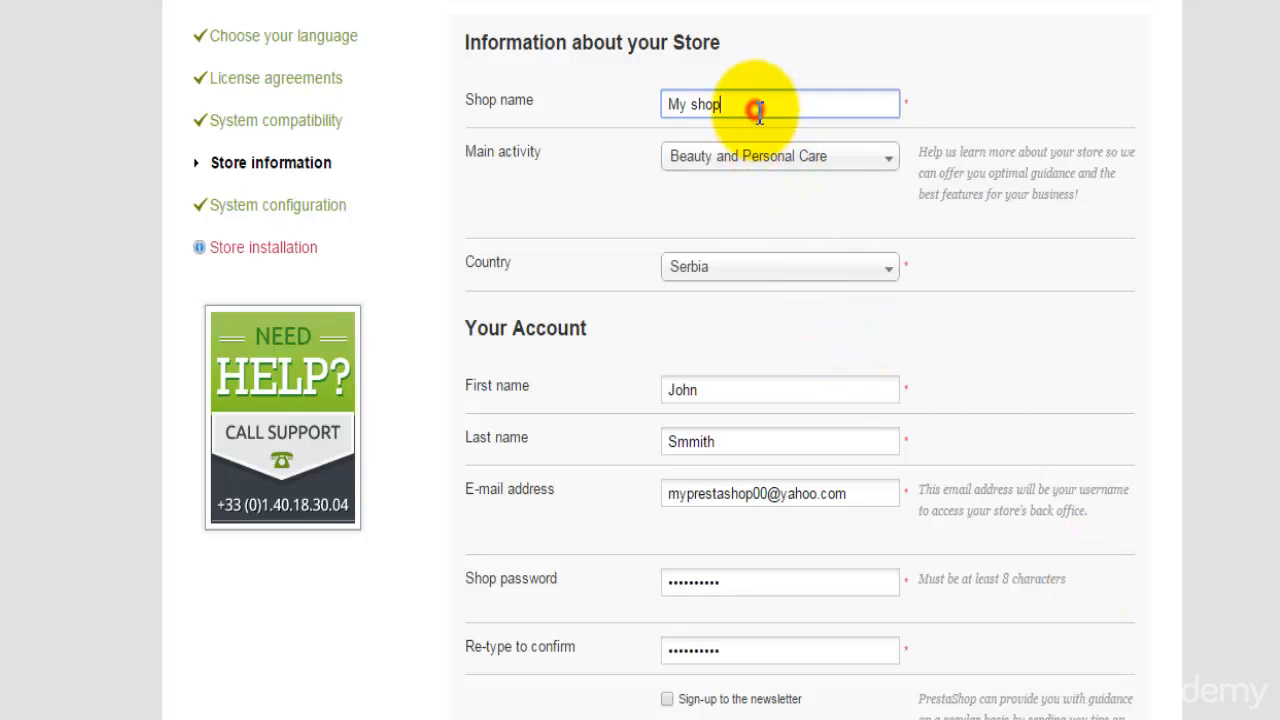
click(740, 160)
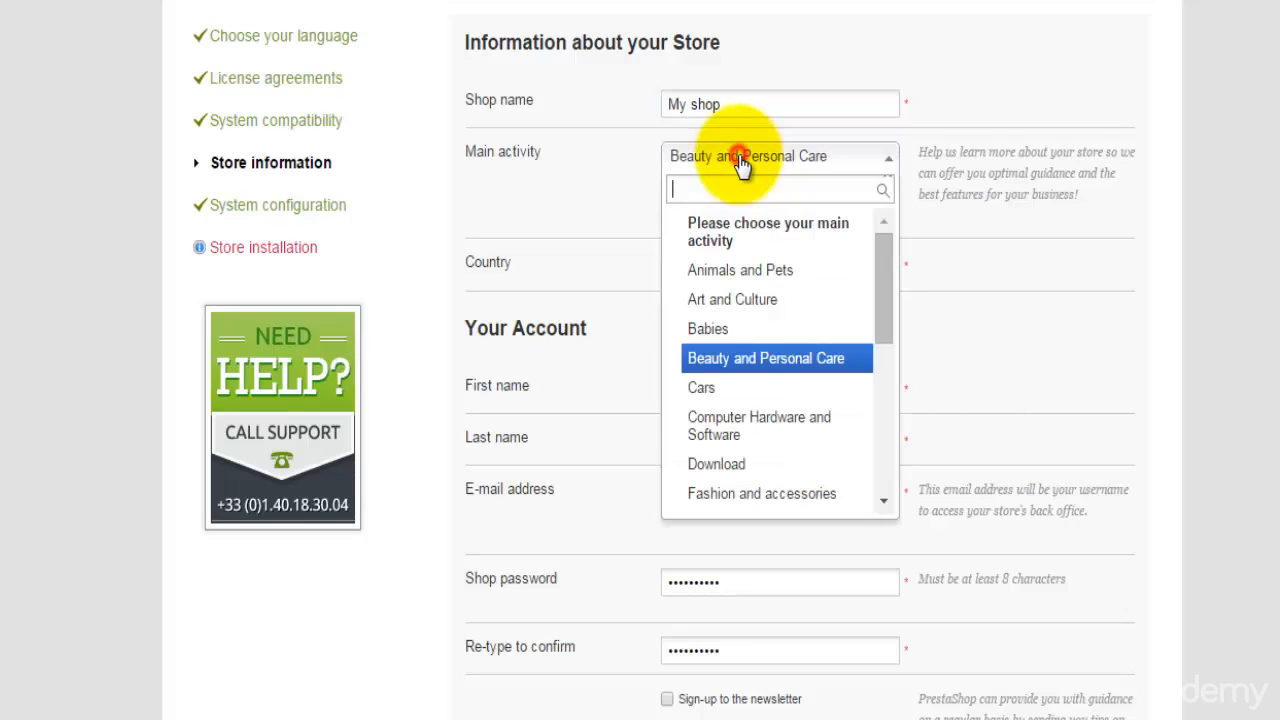
click(740, 158)
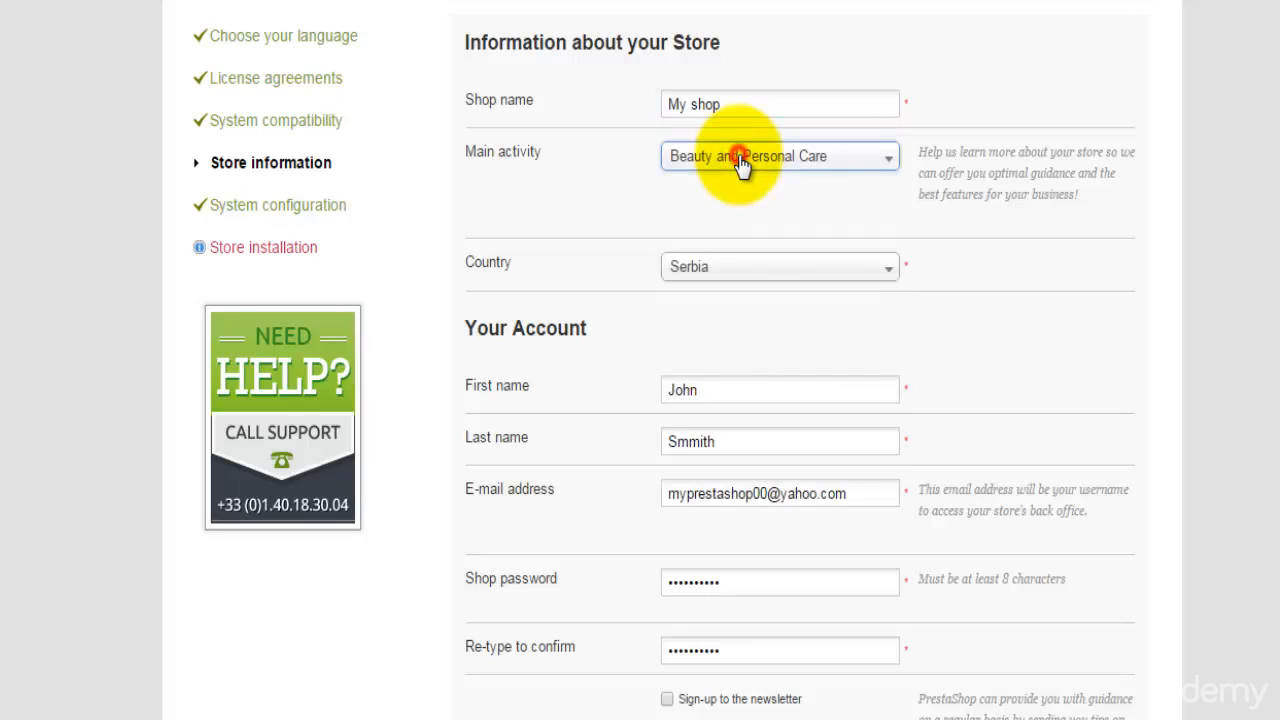
click(740, 265)
click(737, 266)
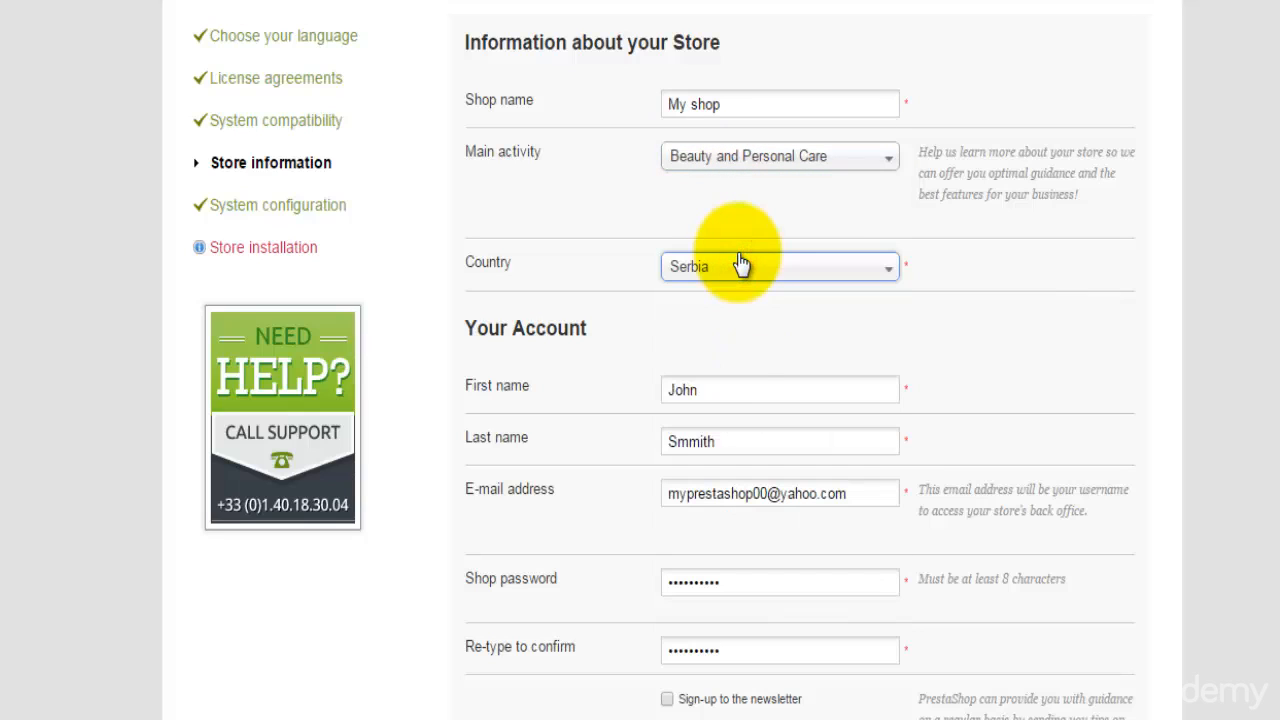
Step: Review the account's first name, last name, e-mail address and shop password fields, keeping the prefilled entries
click(709, 390)
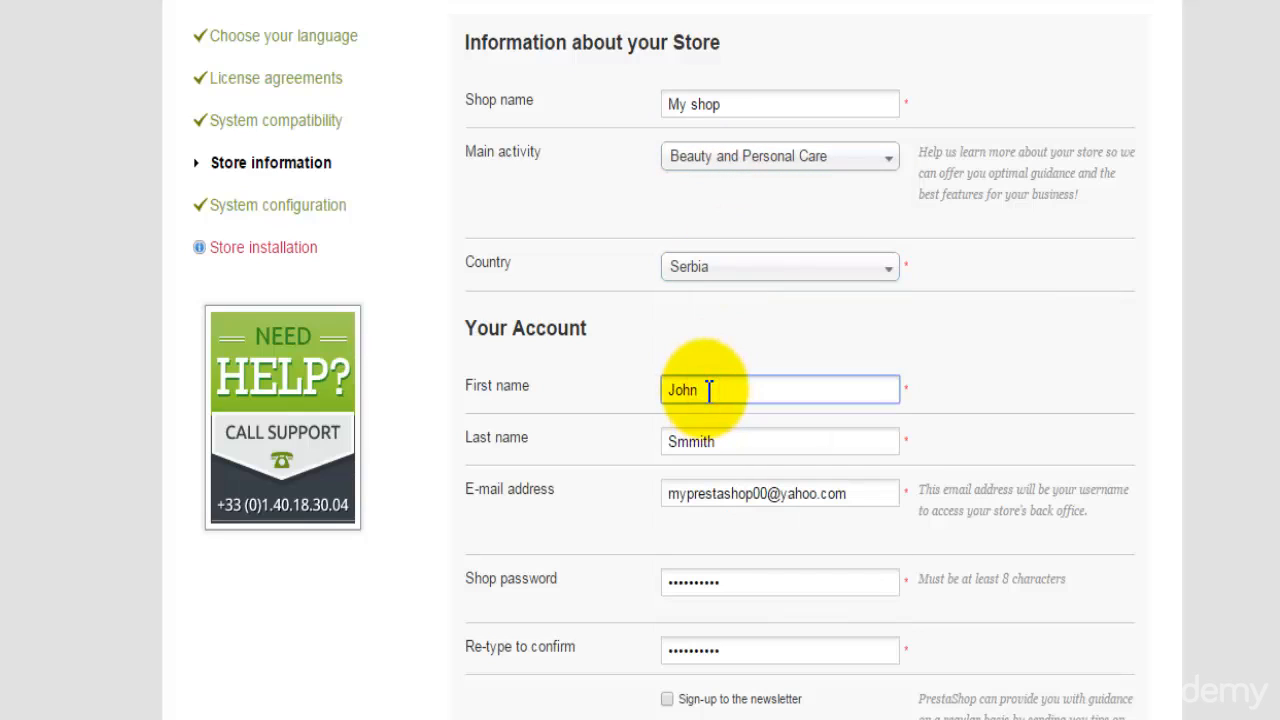
click(697, 440)
click(695, 493)
click(686, 580)
Step: Sign up to the newsletter and continue from the store information to the system configuration
scroll(686, 540, down, 3)
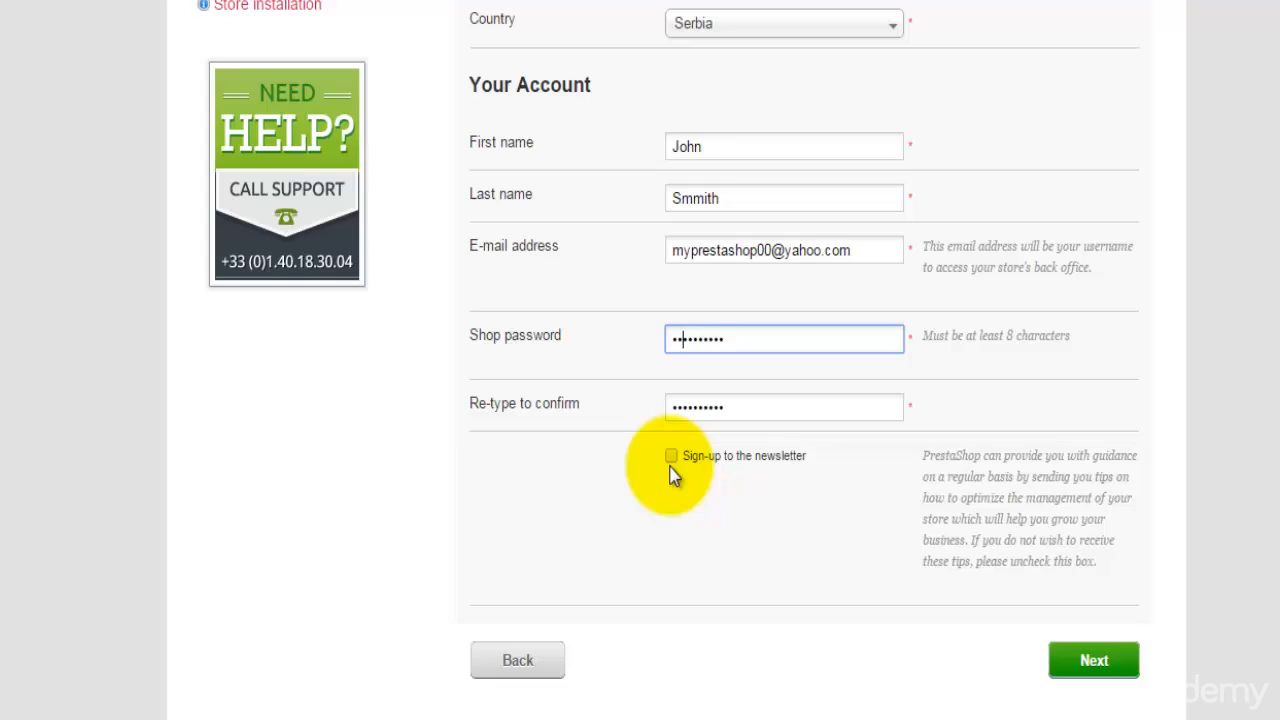
click(672, 456)
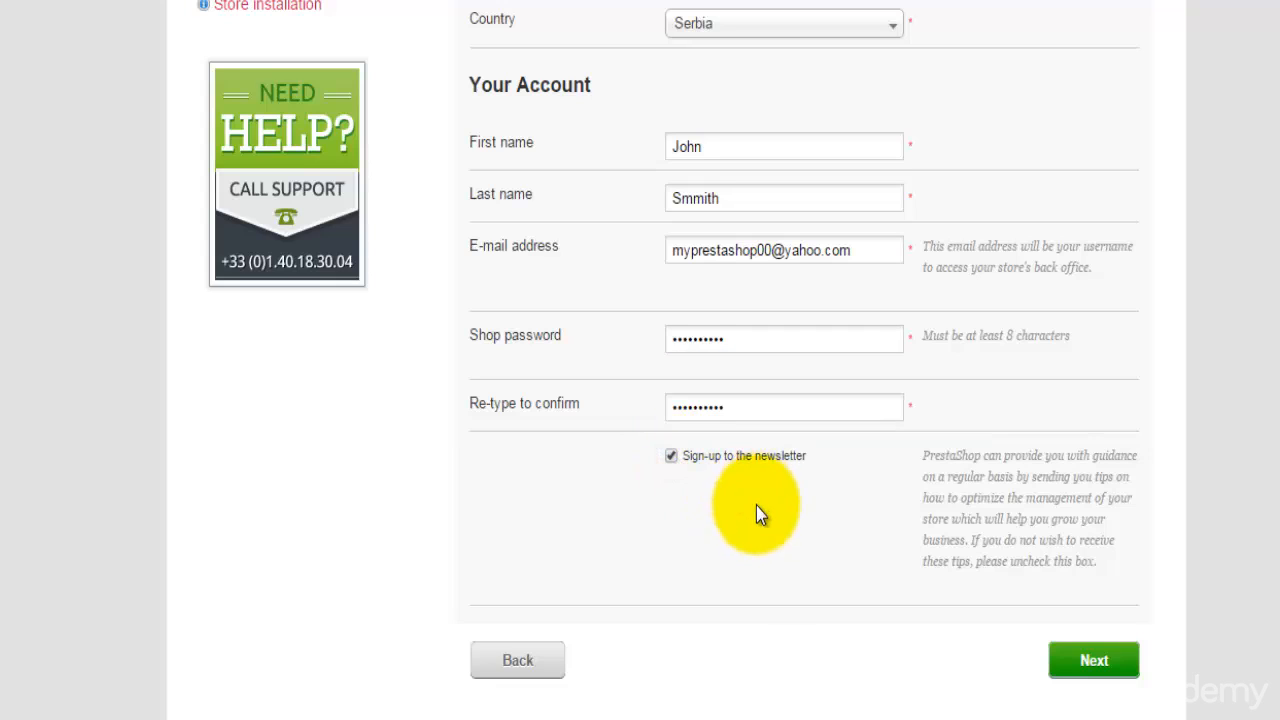
click(1082, 664)
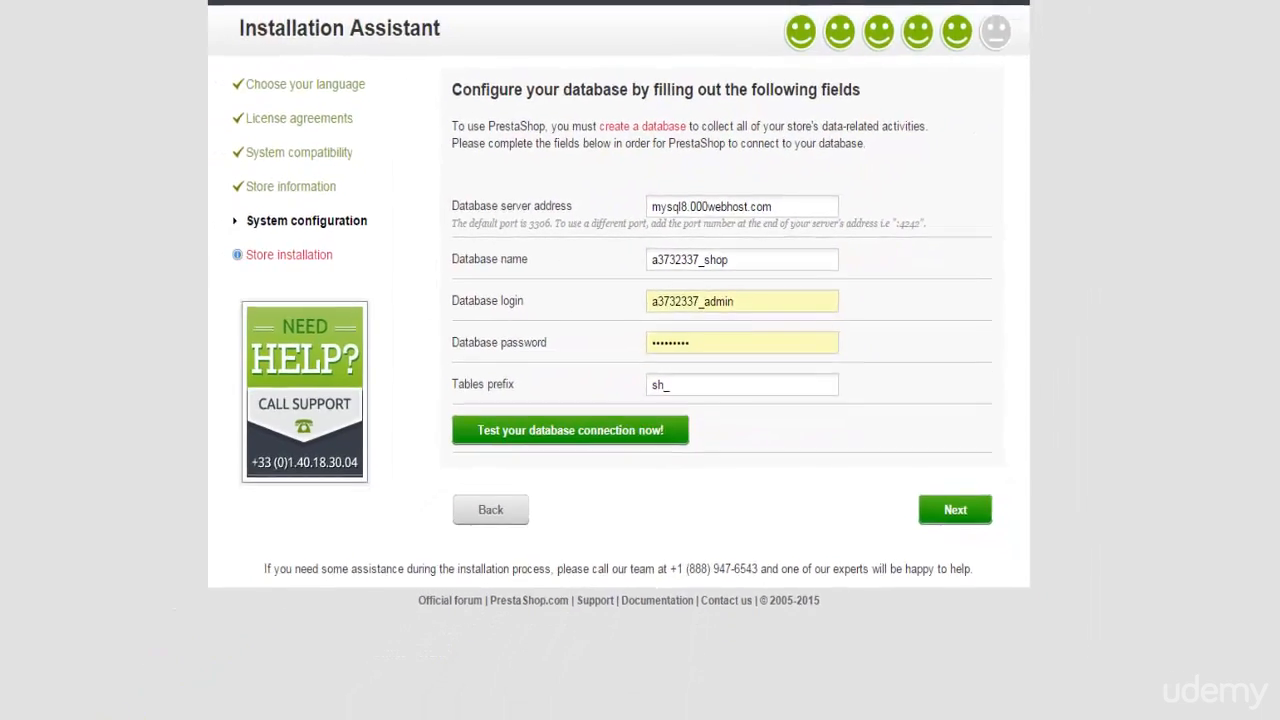
Step: Check the database details against the Word document, and back in the installer test the database connection before proceeding to the store installation
click(214, 718)
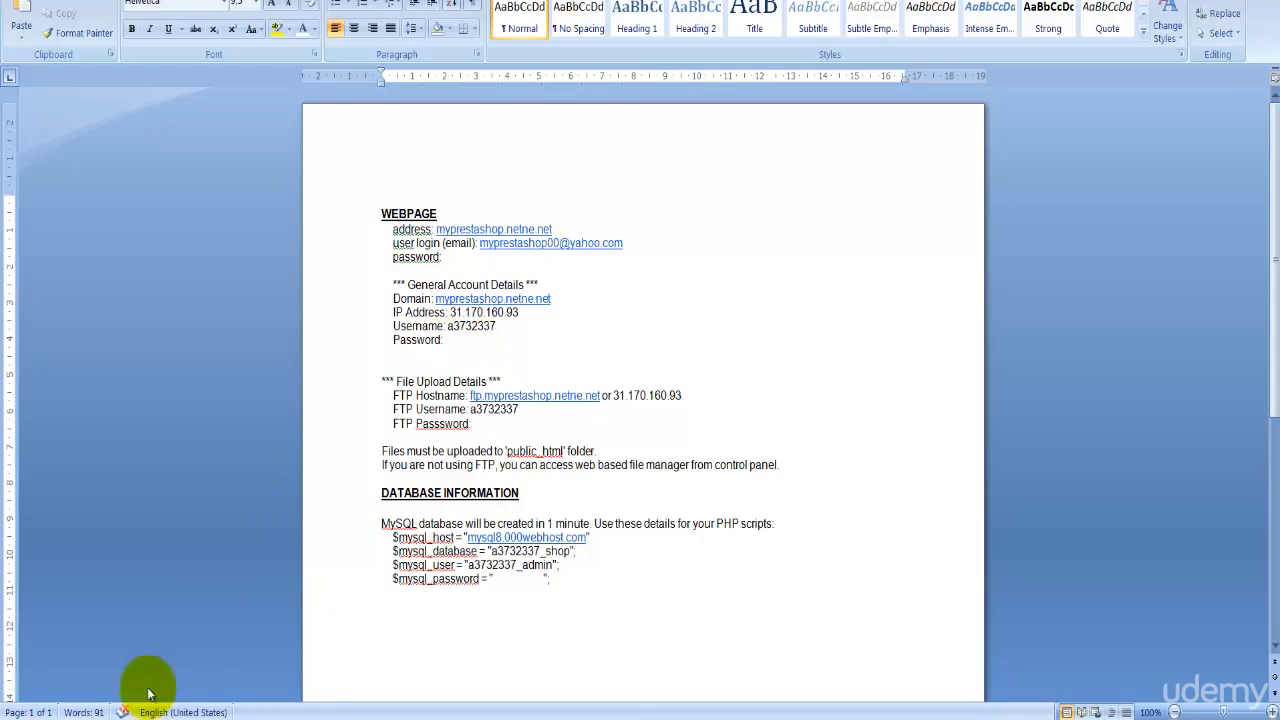
click(142, 718)
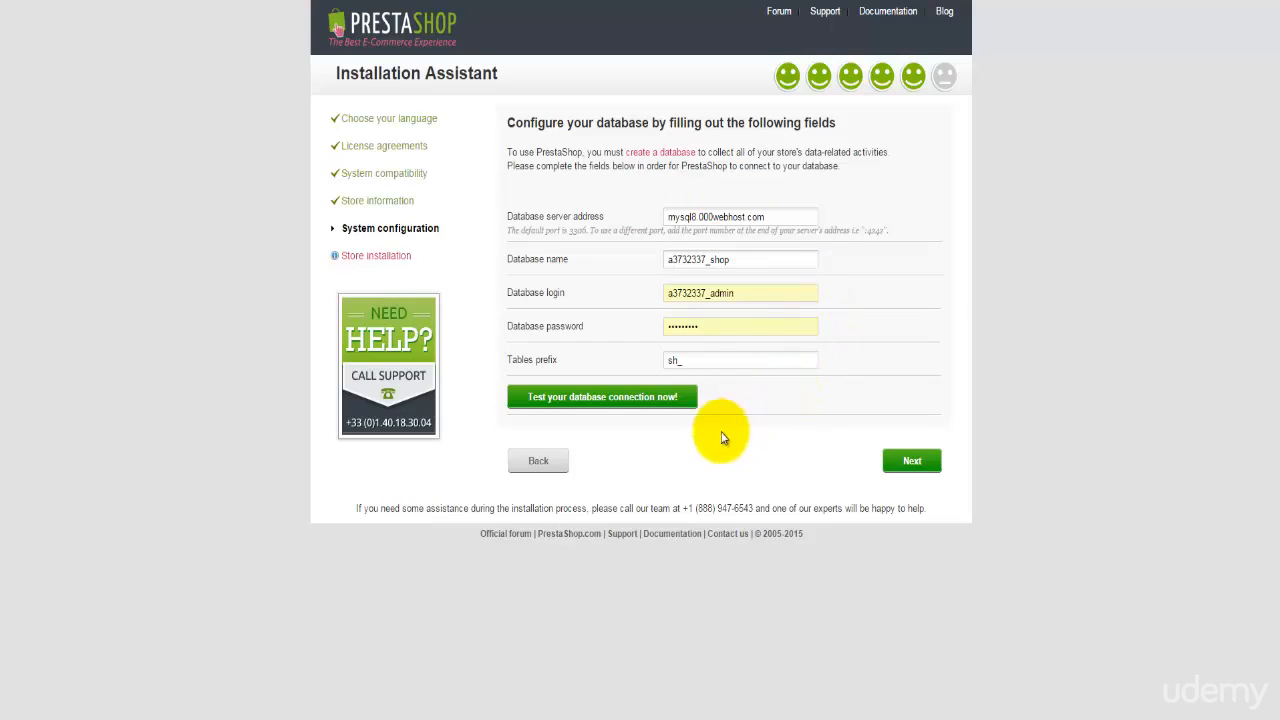
click(603, 399)
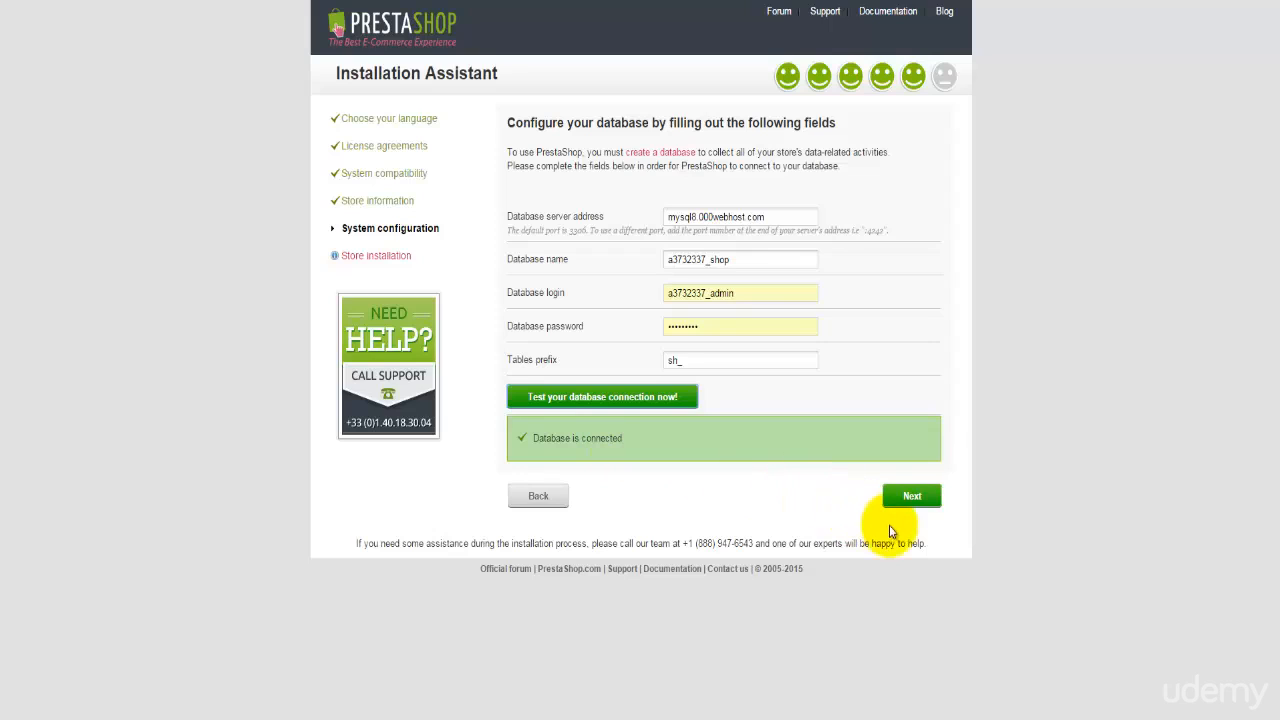
click(912, 500)
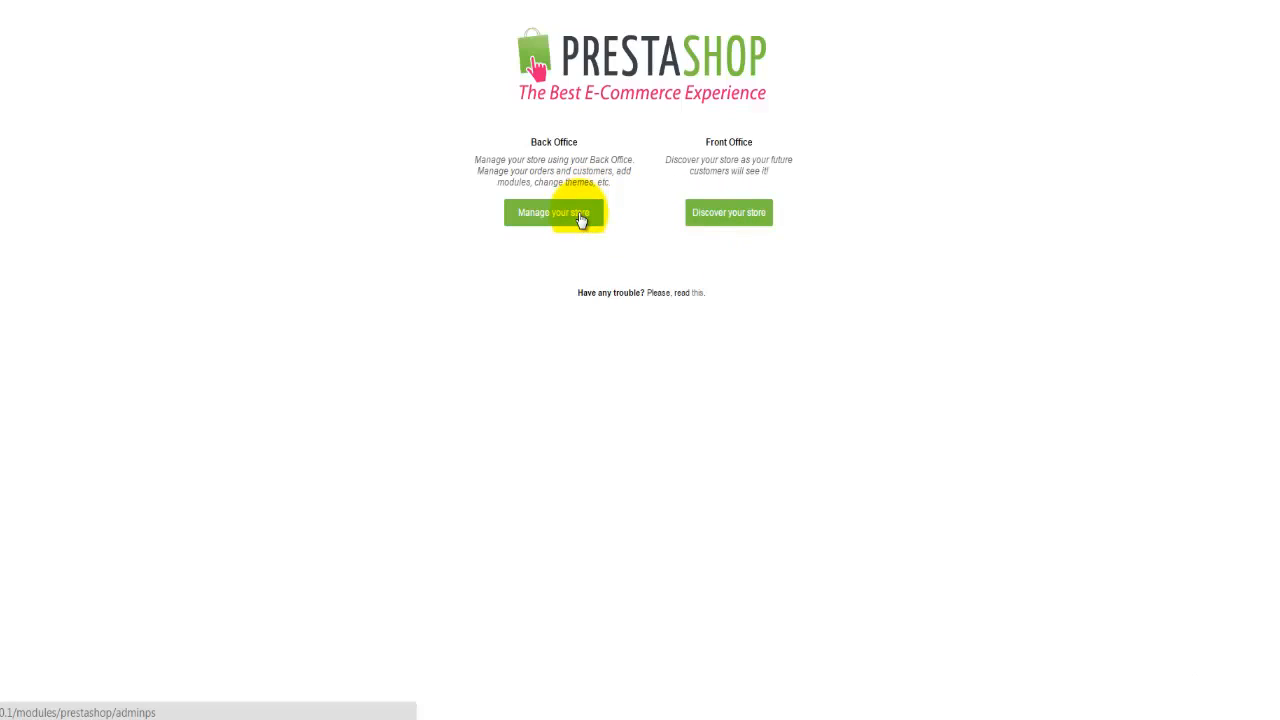
Step: Open the store's front office and look through its home page down to the footer and back up
click(740, 220)
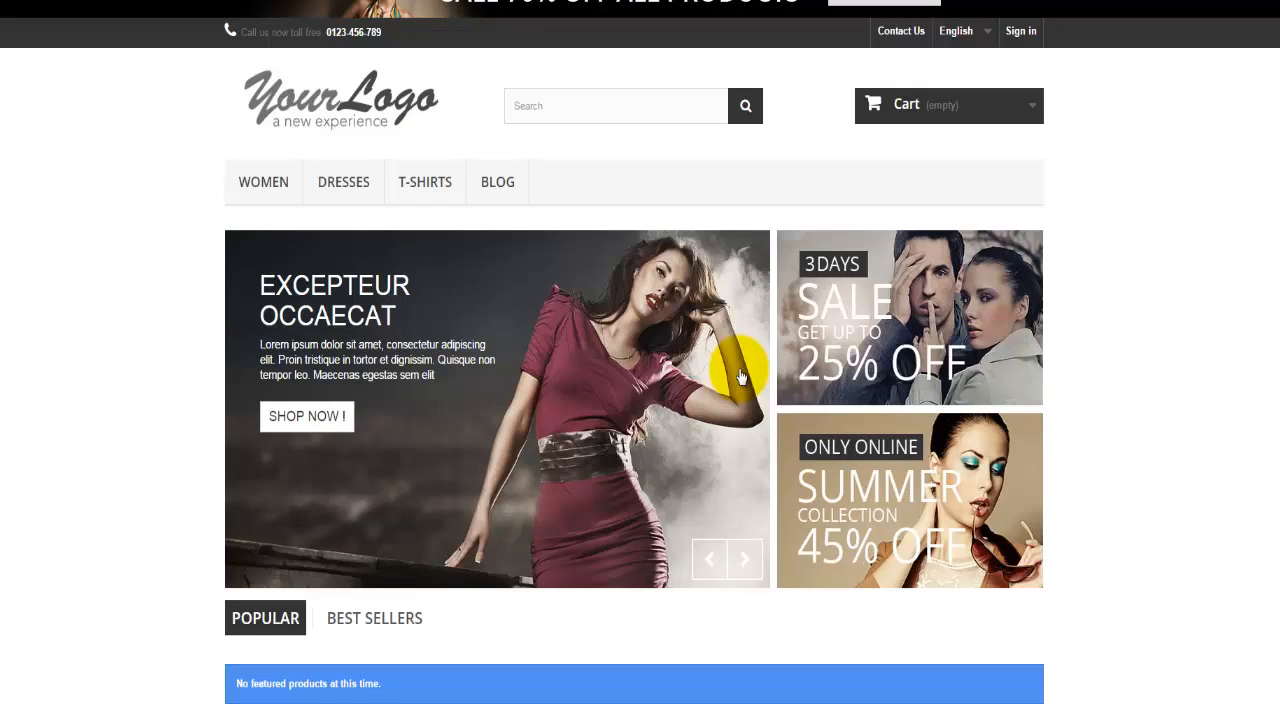
scroll(741, 376, down, 5)
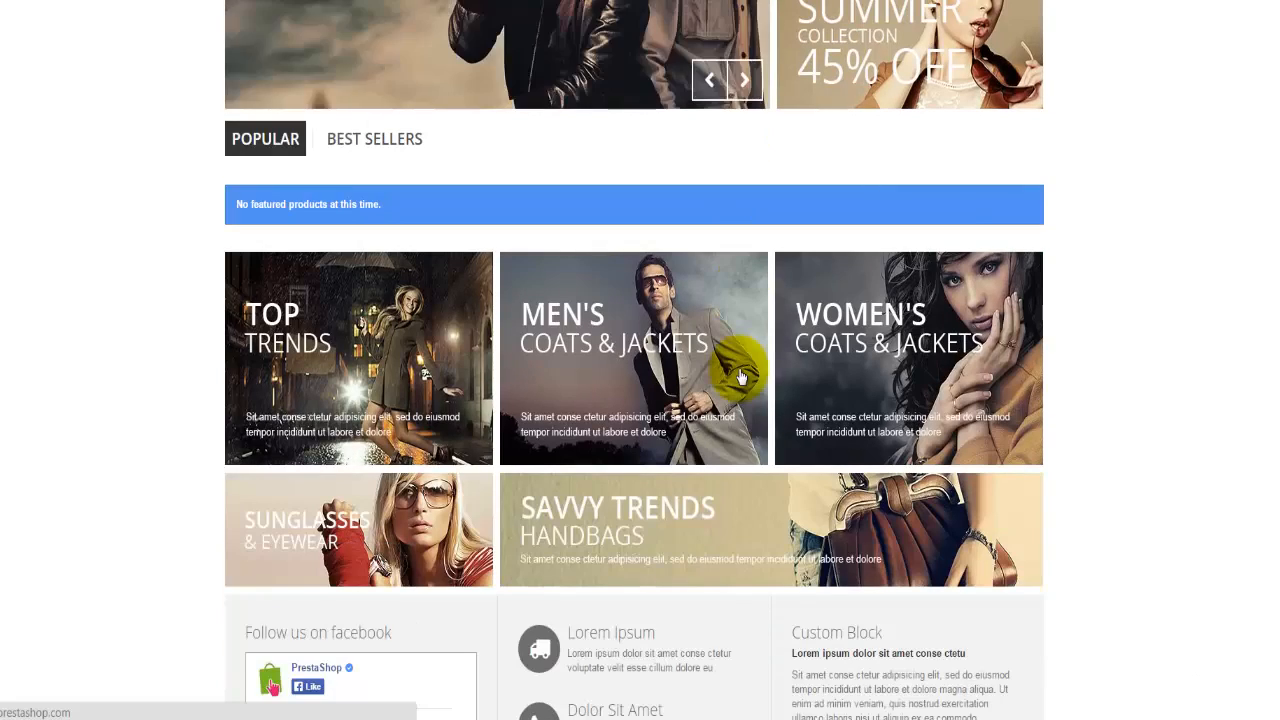
scroll(741, 376, down, 5)
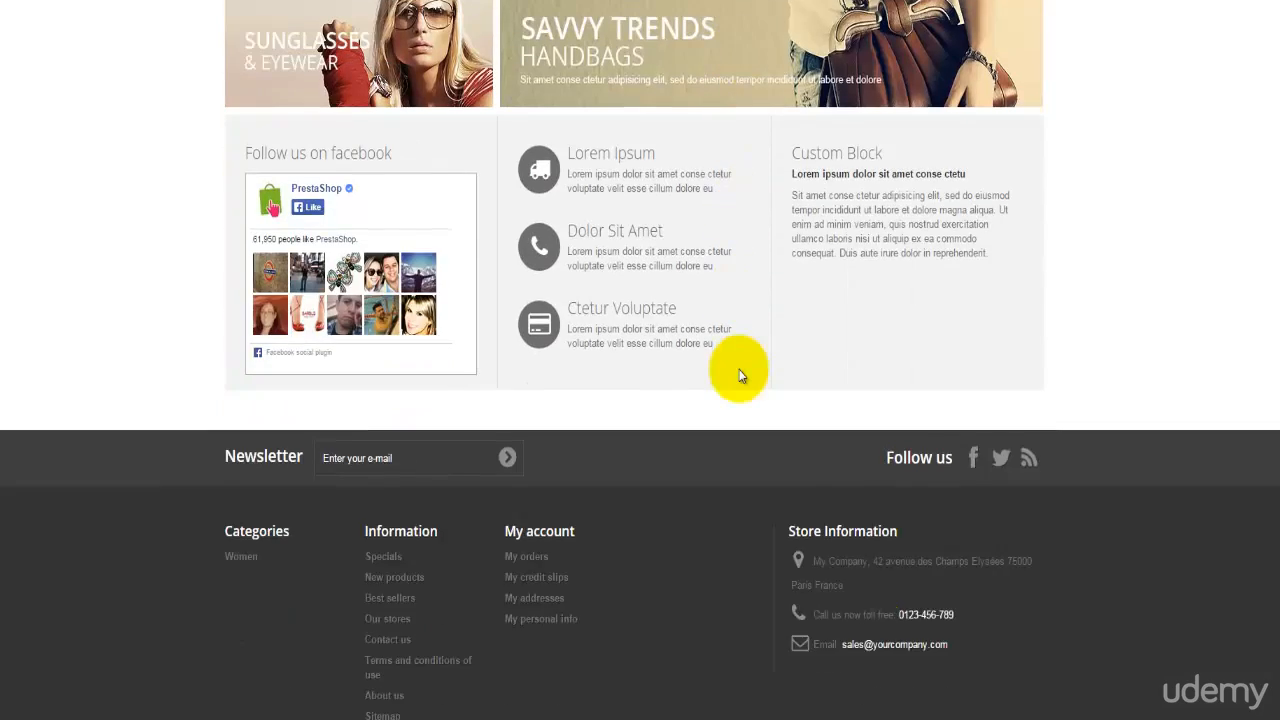
scroll(741, 376, up, 4)
scroll(741, 376, up, 6)
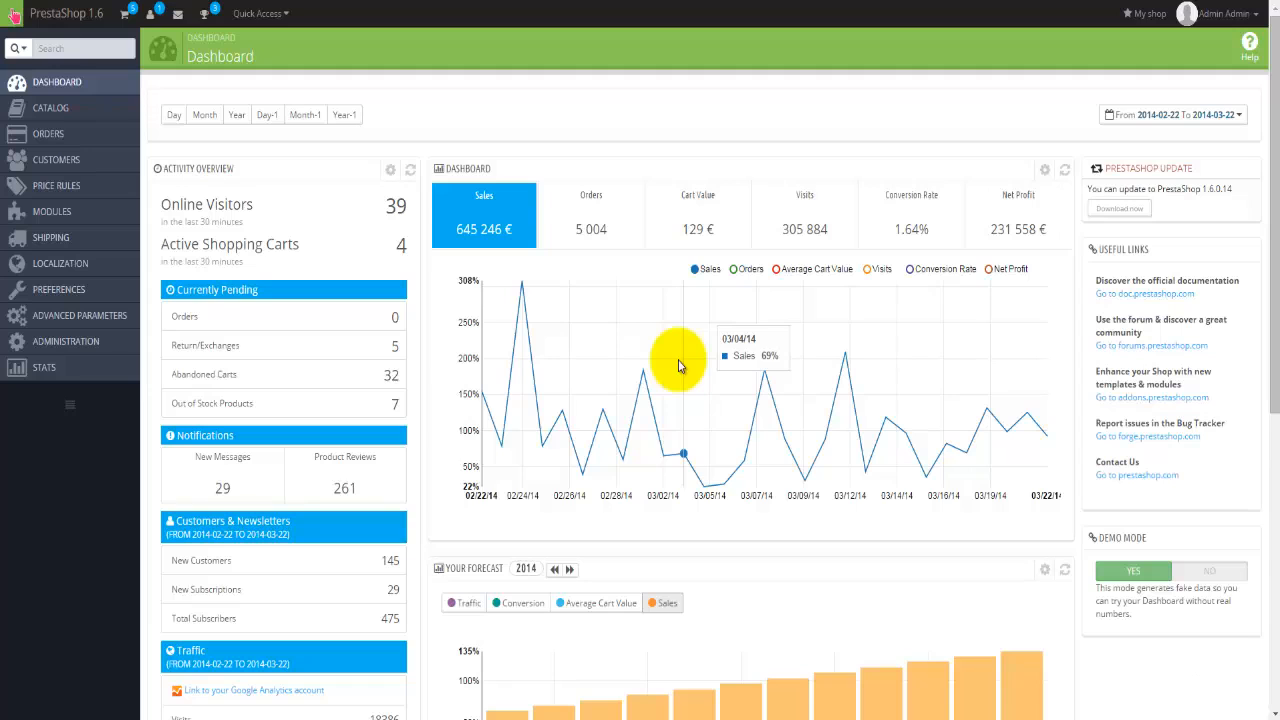
mouse_move(99, 97)
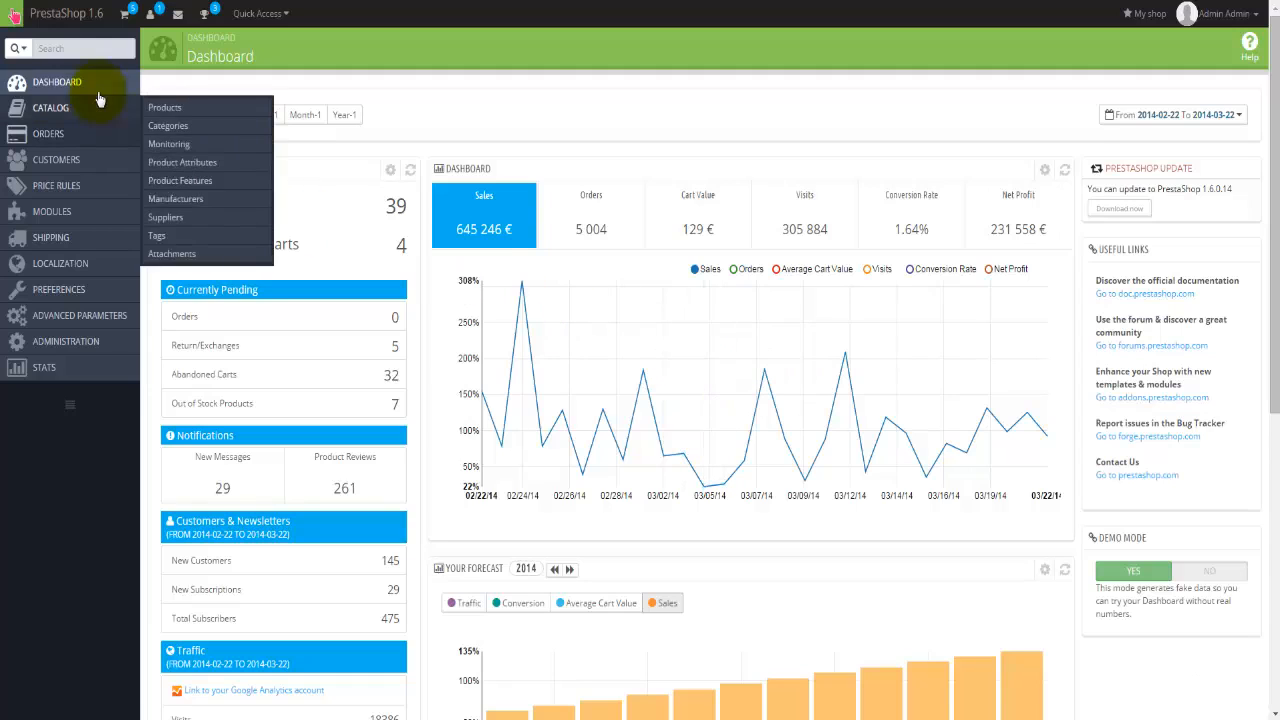
mouse_move(68, 367)
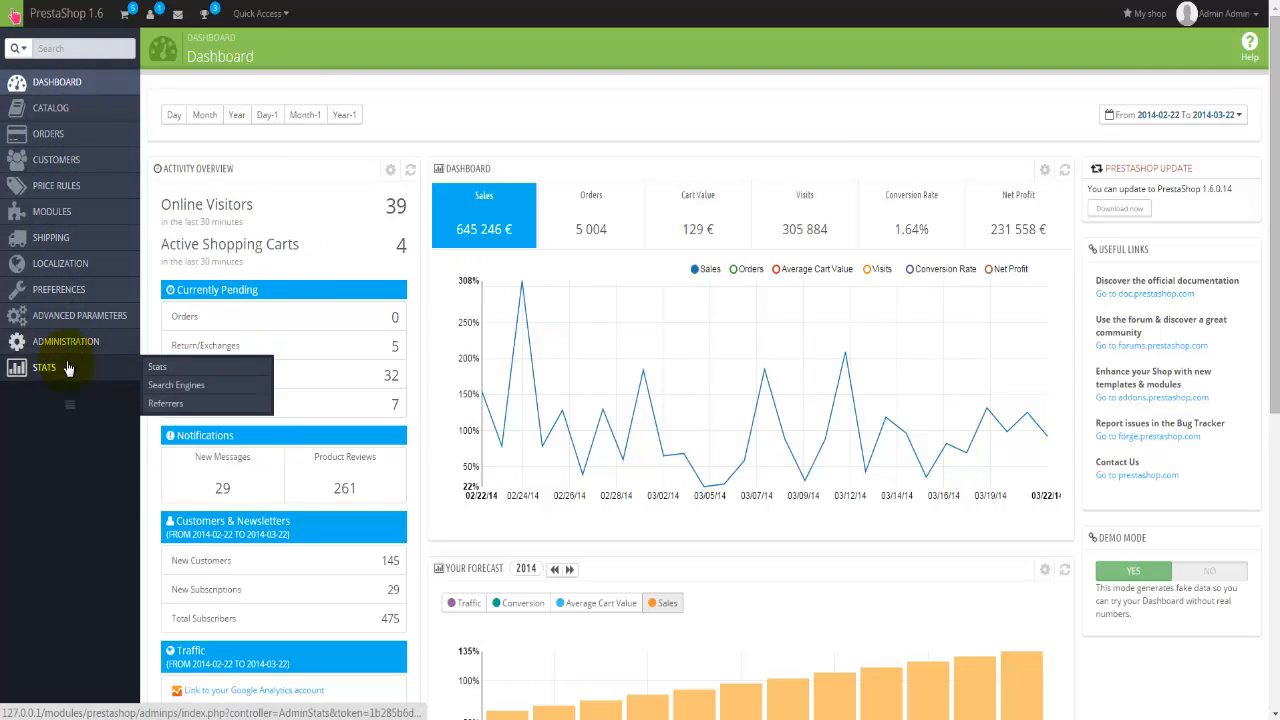
mouse_move(90, 180)
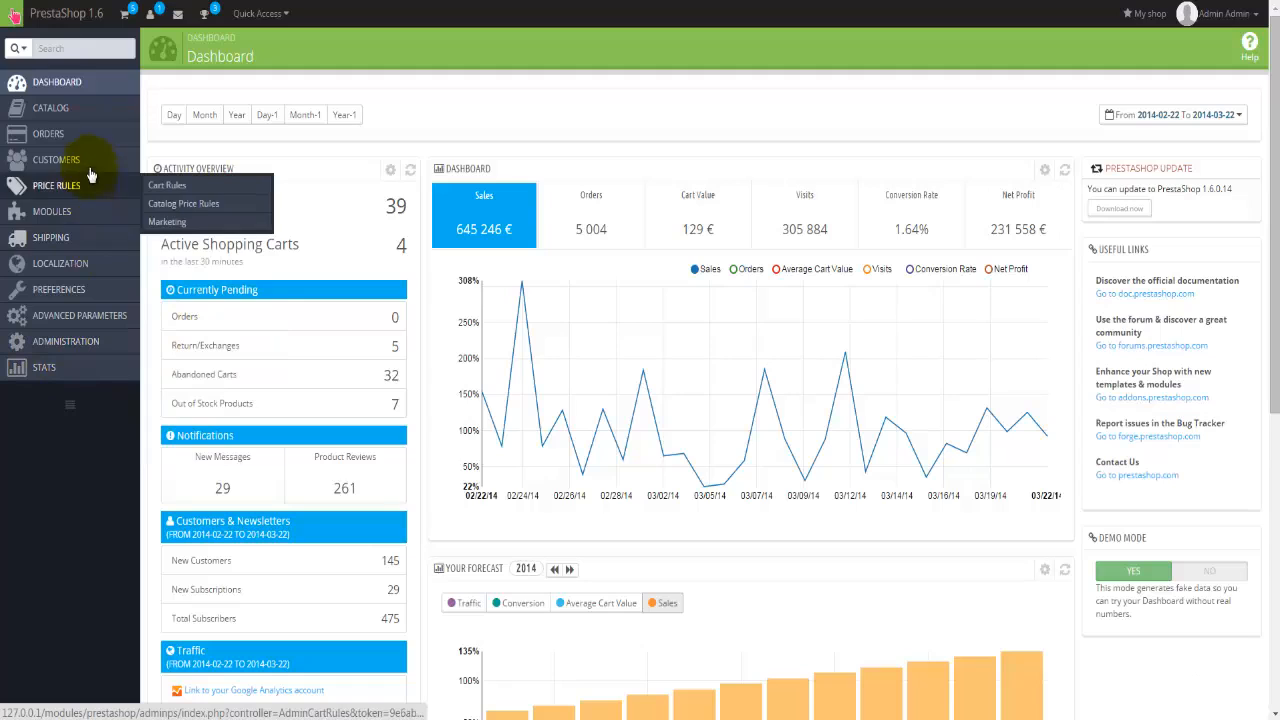